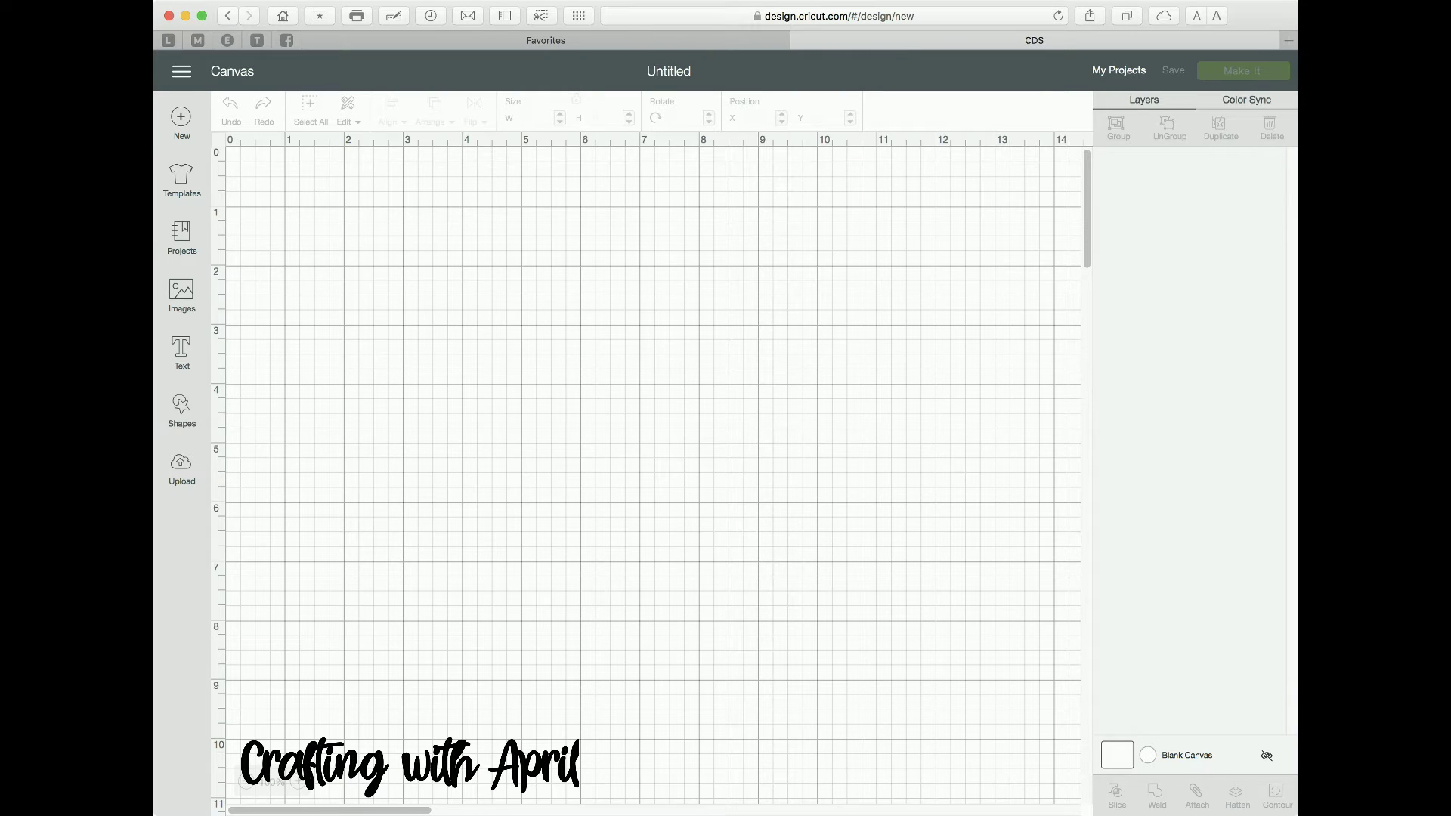
Step: Upload the gorilla line drawing from the computer and set its image type to Complex
left_click(182, 468)
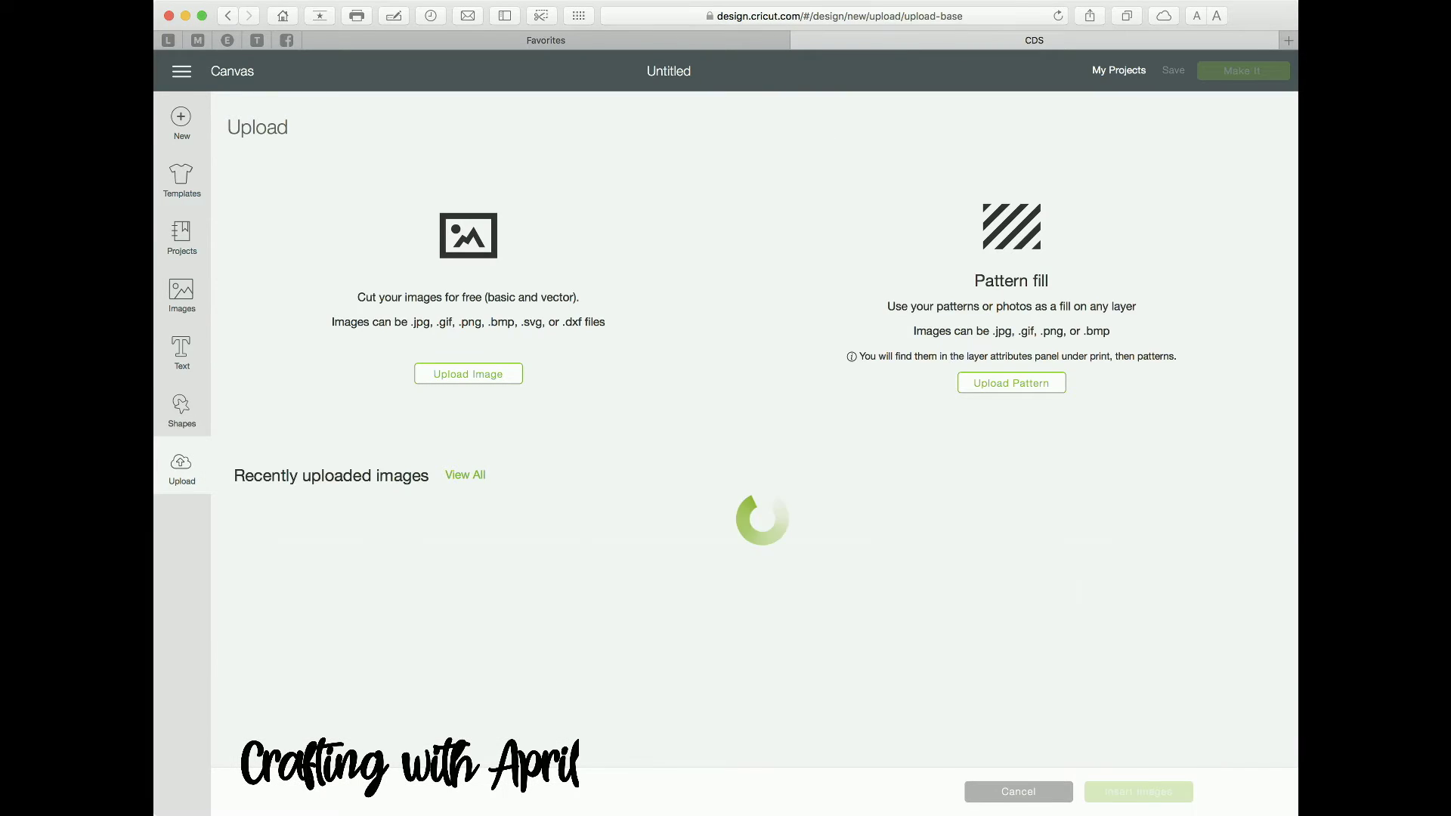
left_click(465, 374)
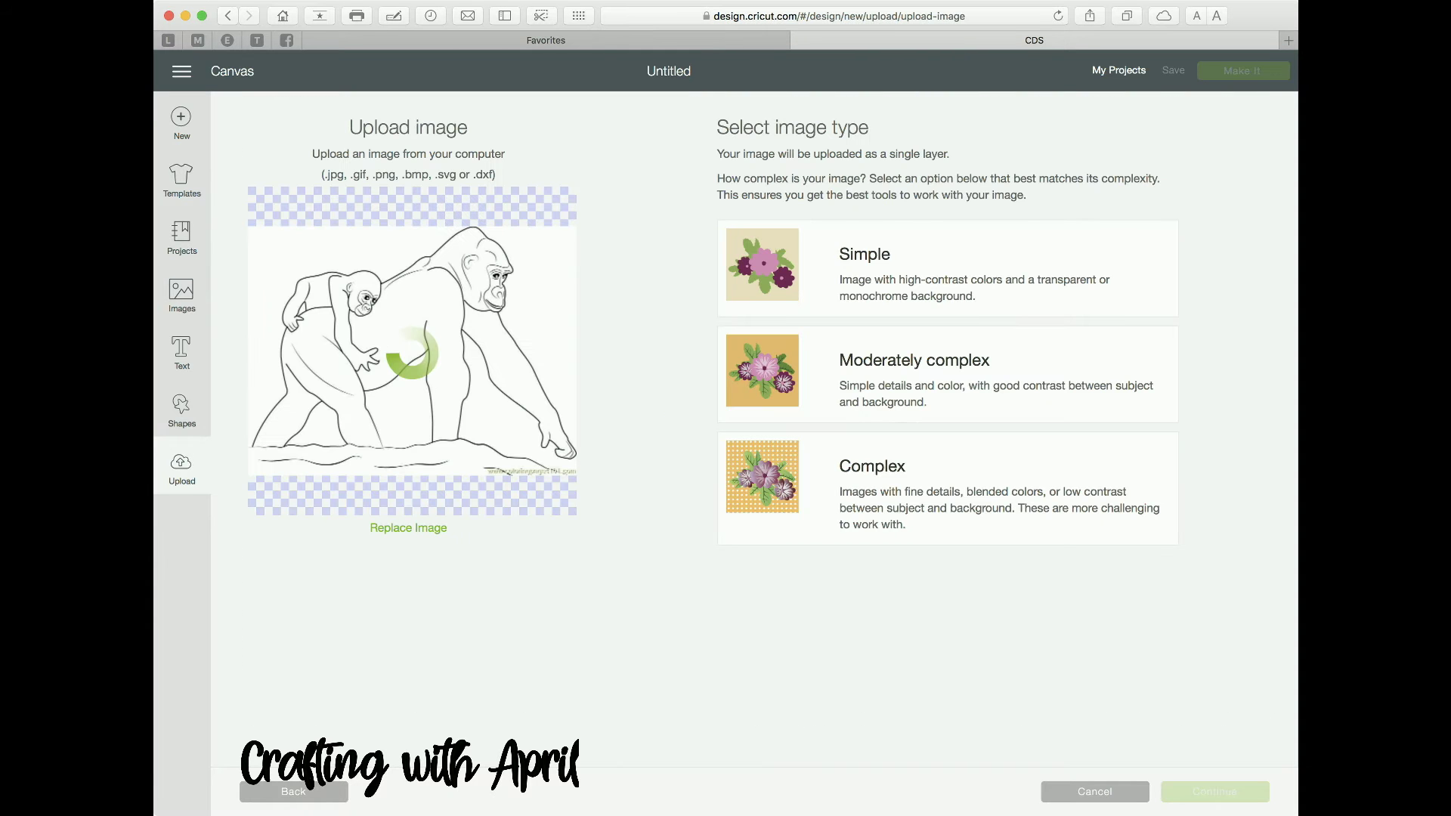
left_click(948, 488)
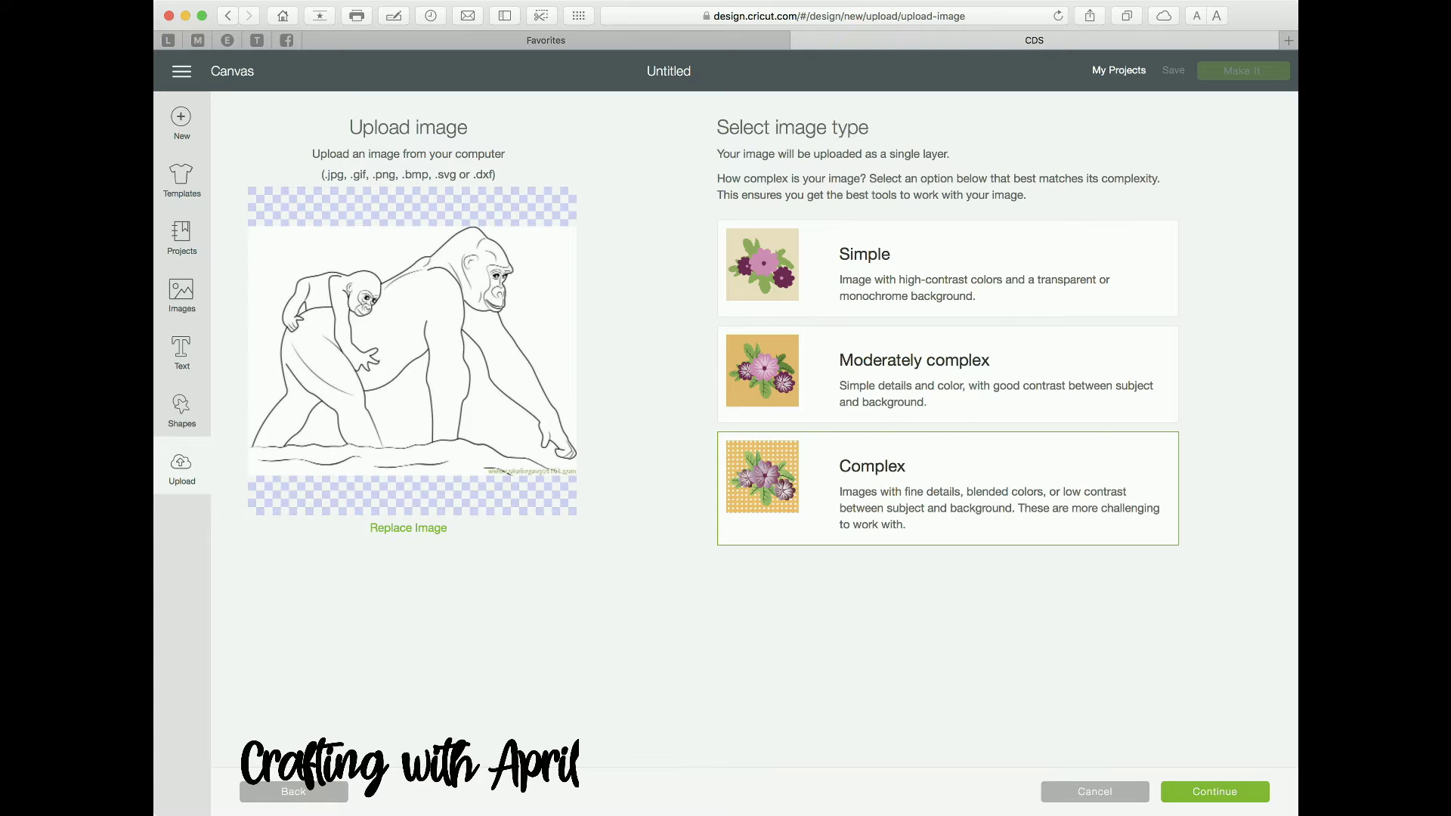
left_click(1214, 791)
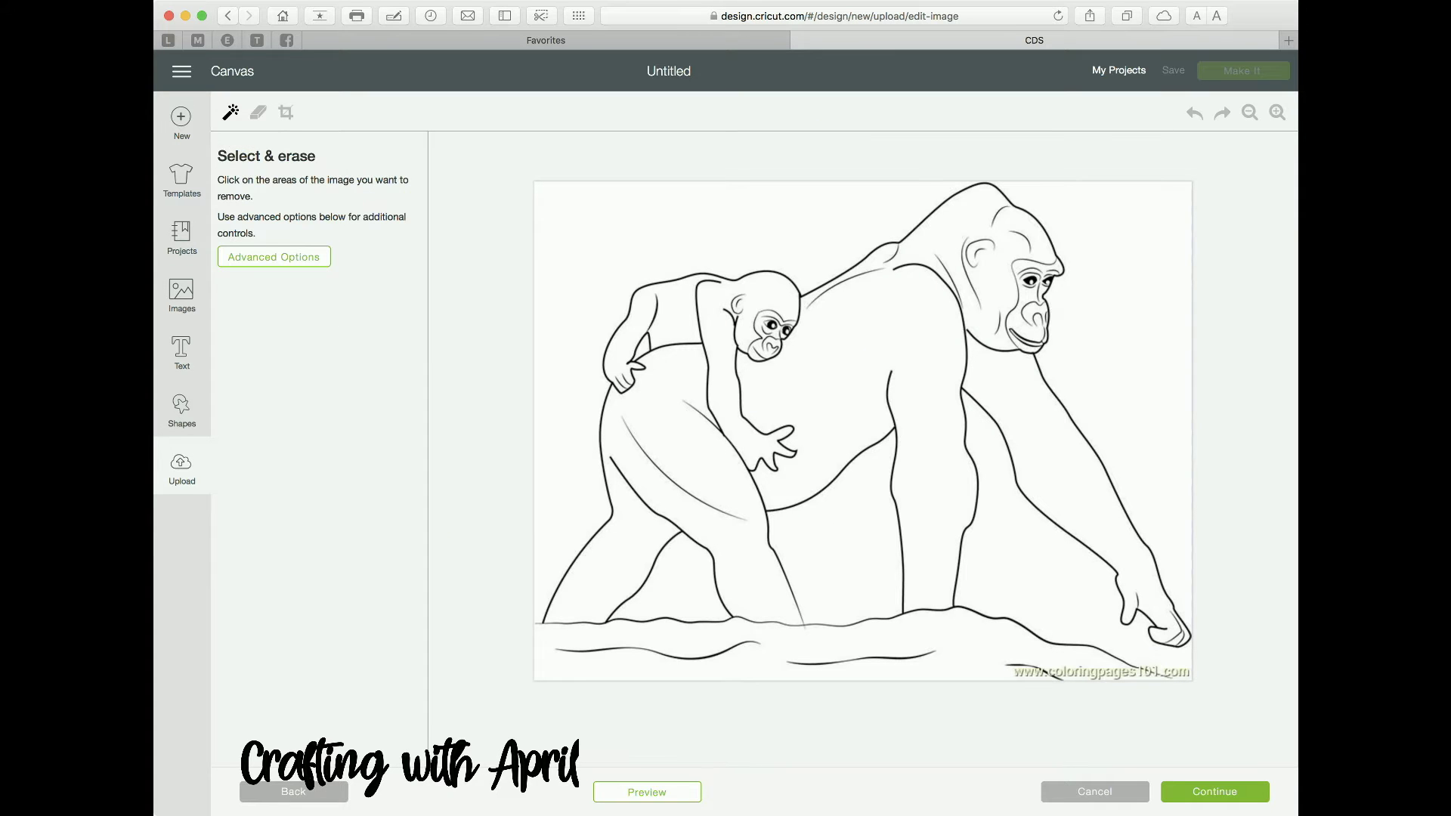
Step: Remove the white background around the gorillas and the white fill from the adult's front arm, main body and the area under its belly
left_click(680, 235)
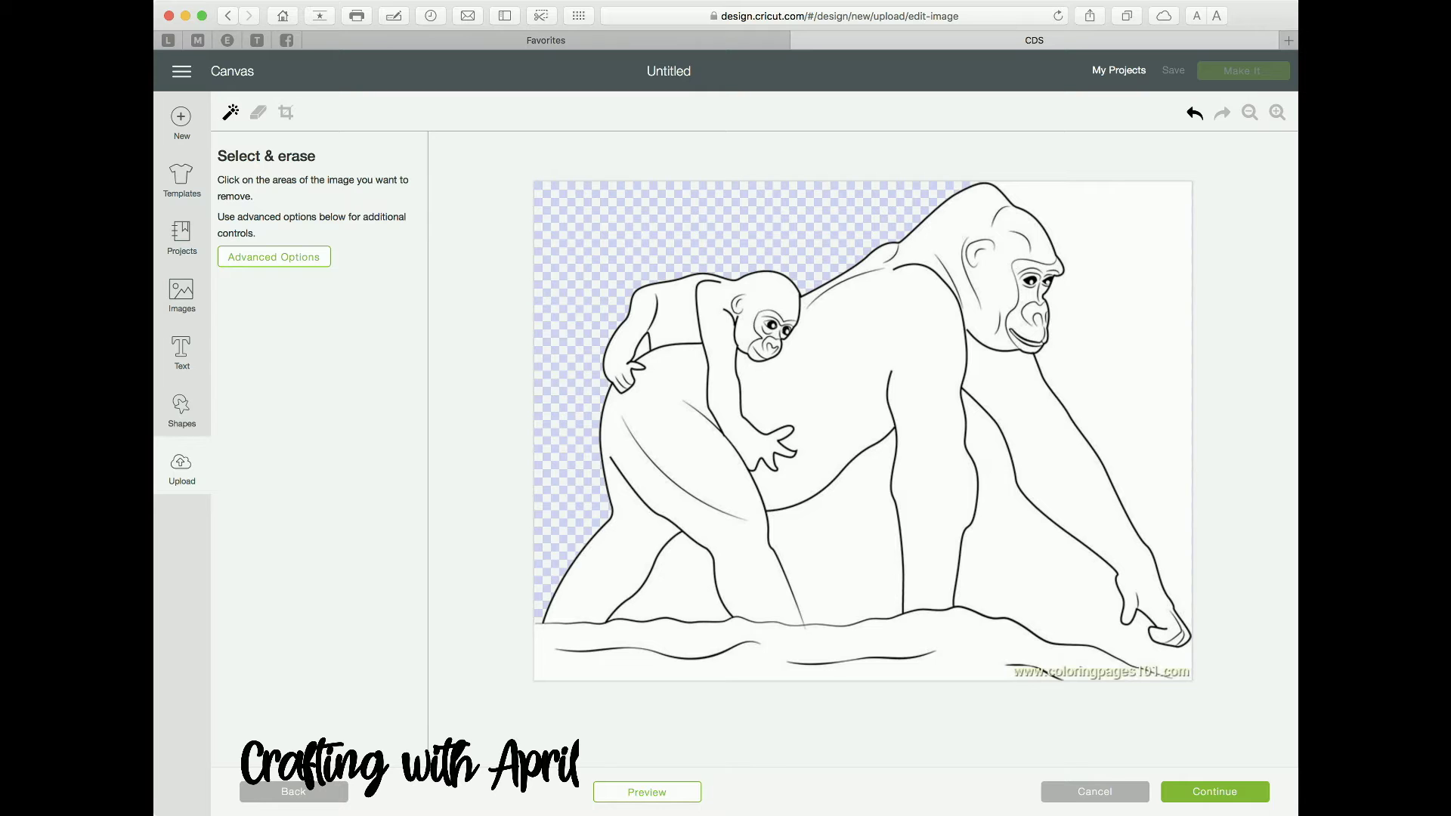
left_click(1119, 302)
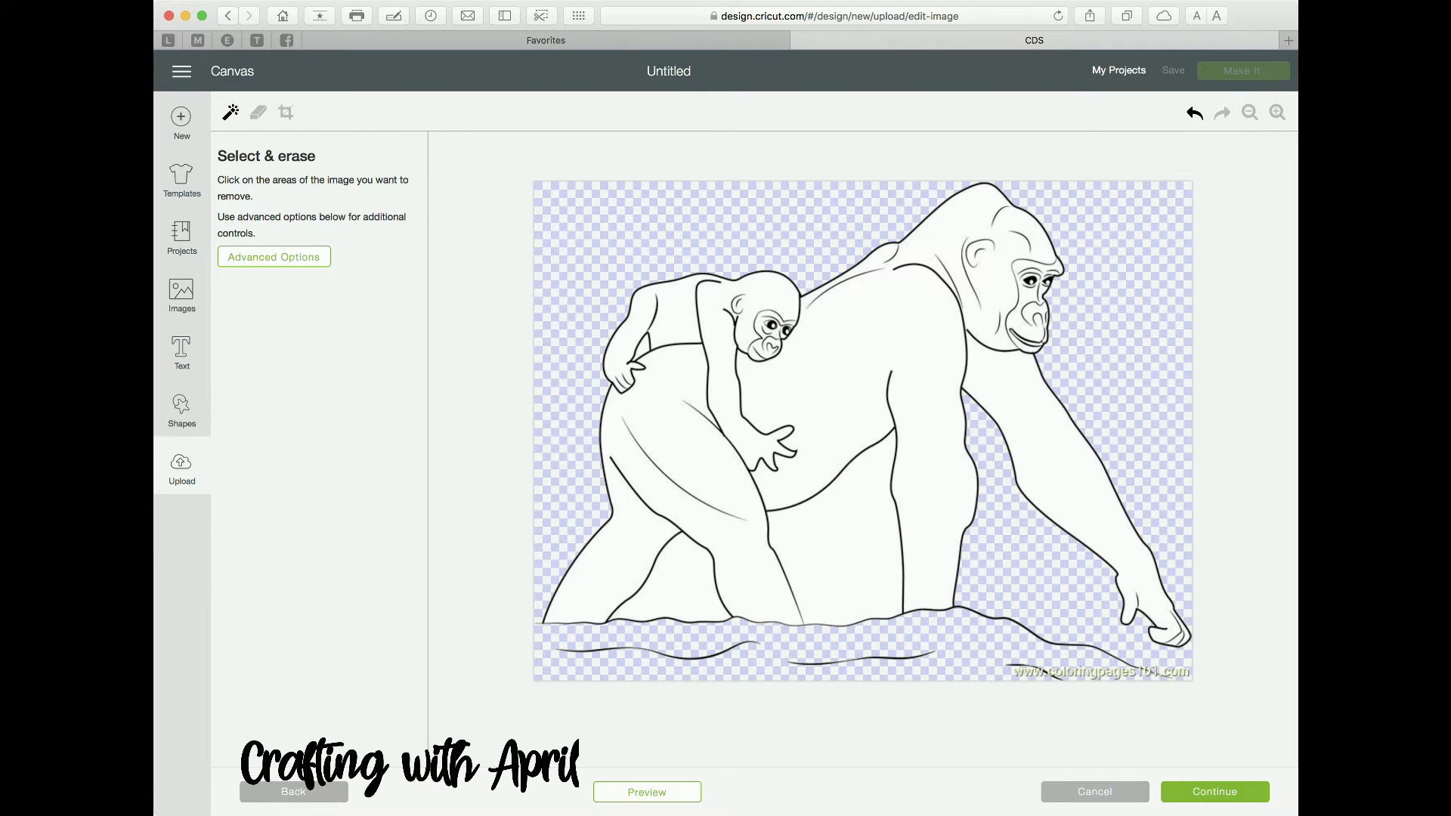
left_click(1058, 469)
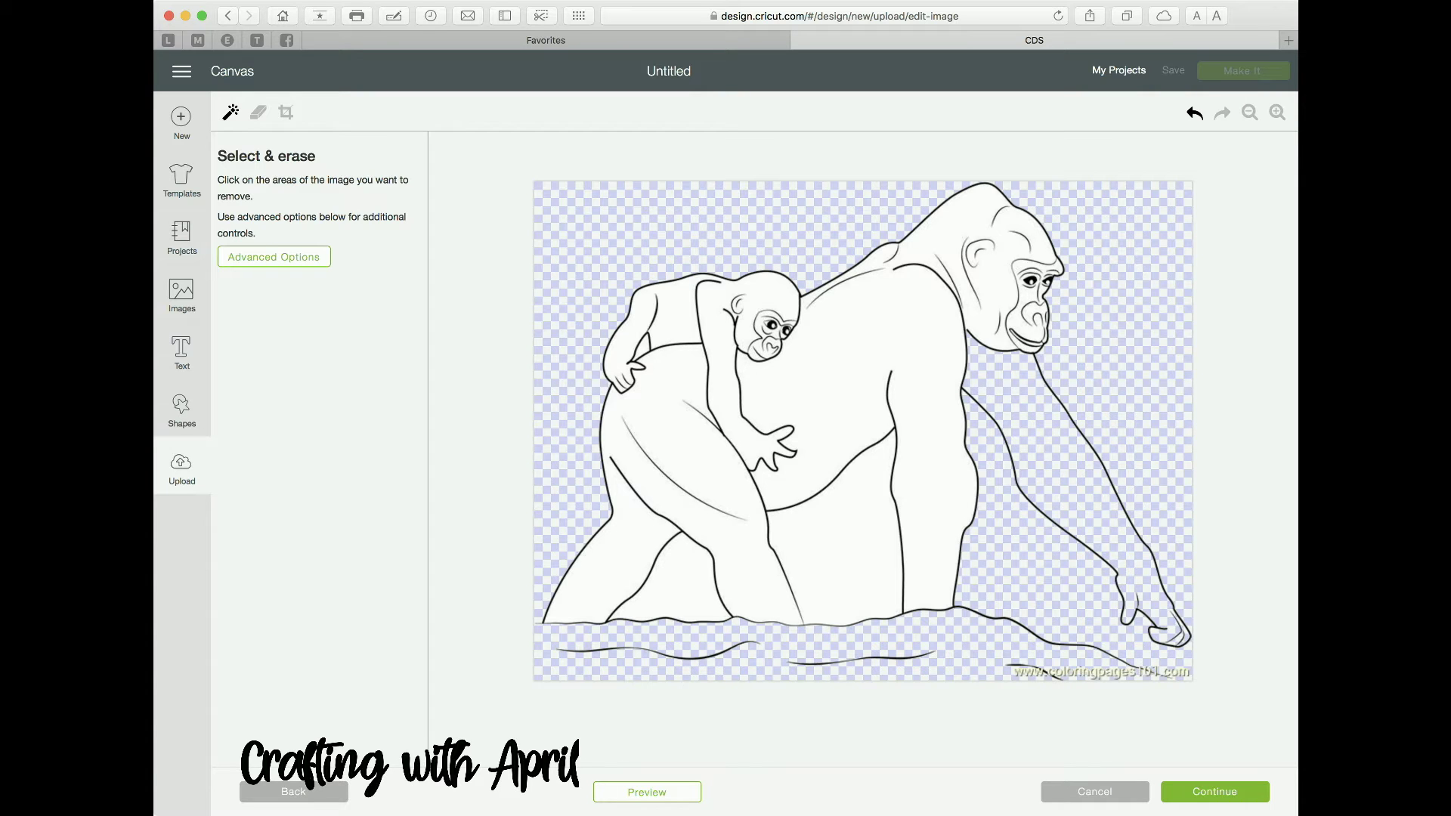
left_click(870, 355)
left_click(839, 552)
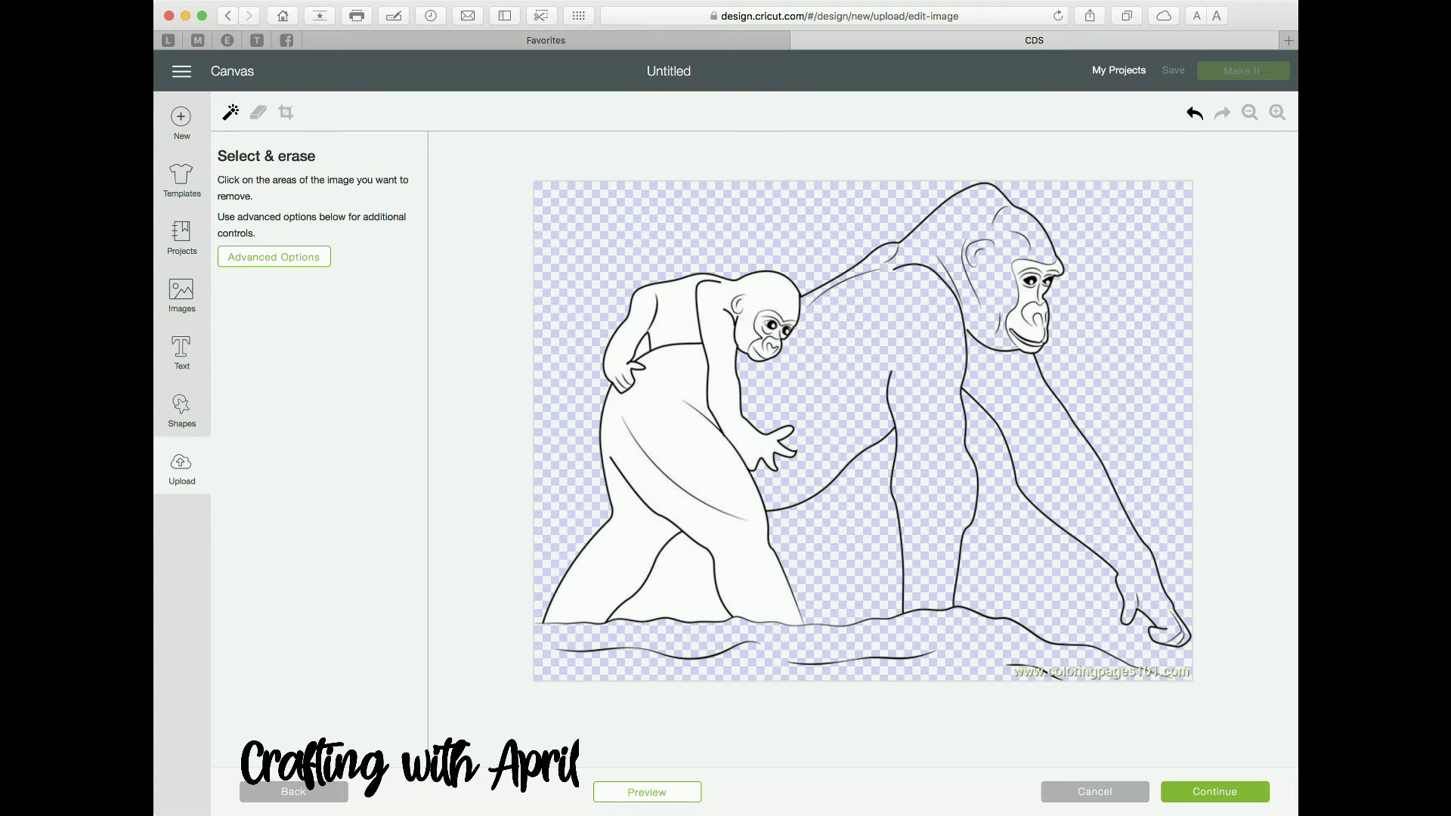
Step: Remove the remaining white areas from the adult's hind legs, the baby's body and both gorillas' faces, checking the result up close
left_click(665, 454)
left_click(677, 590)
left_click(677, 314)
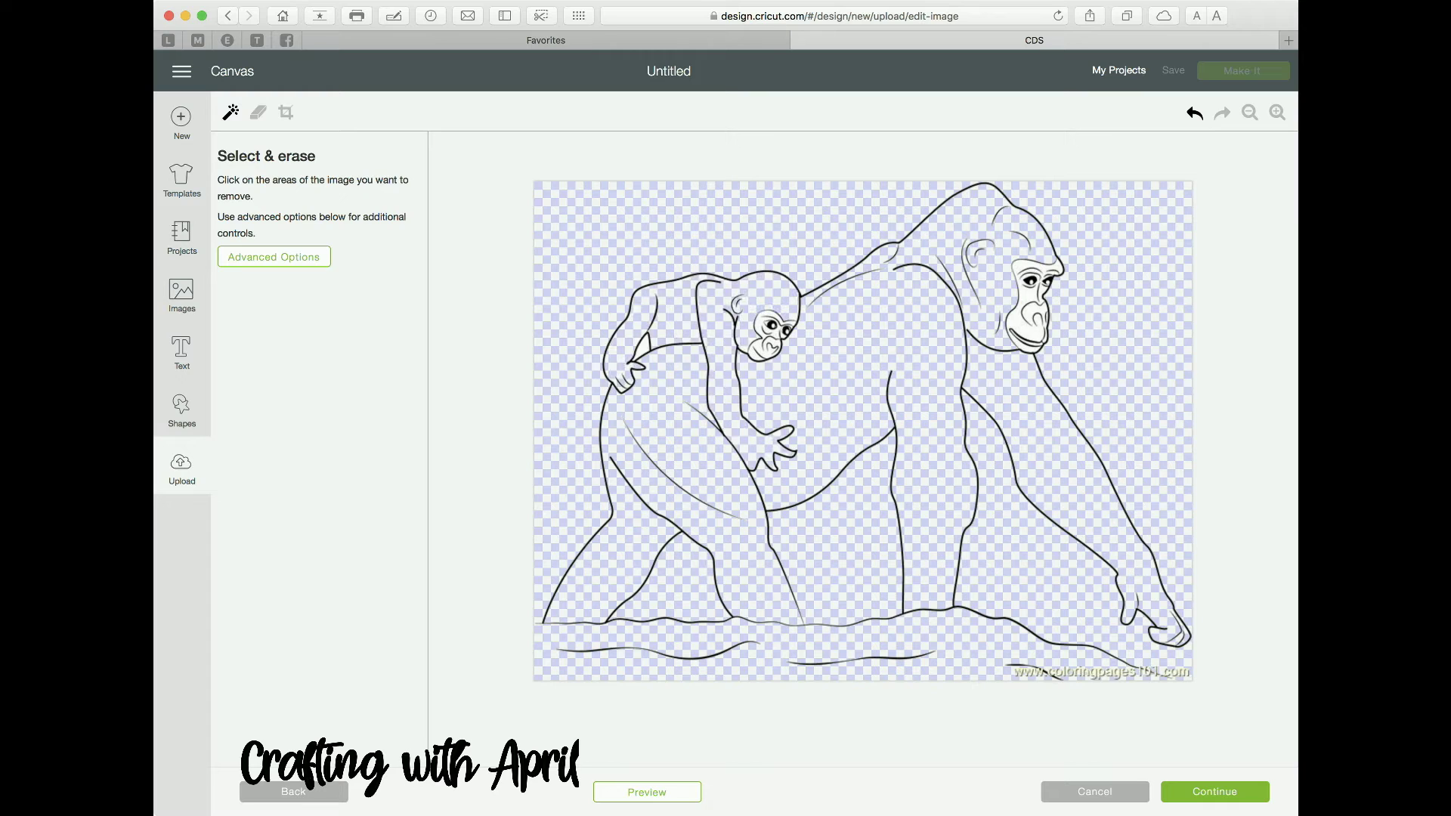
left_click(644, 347)
left_click(758, 351)
left_click(762, 322)
left_click(1023, 327)
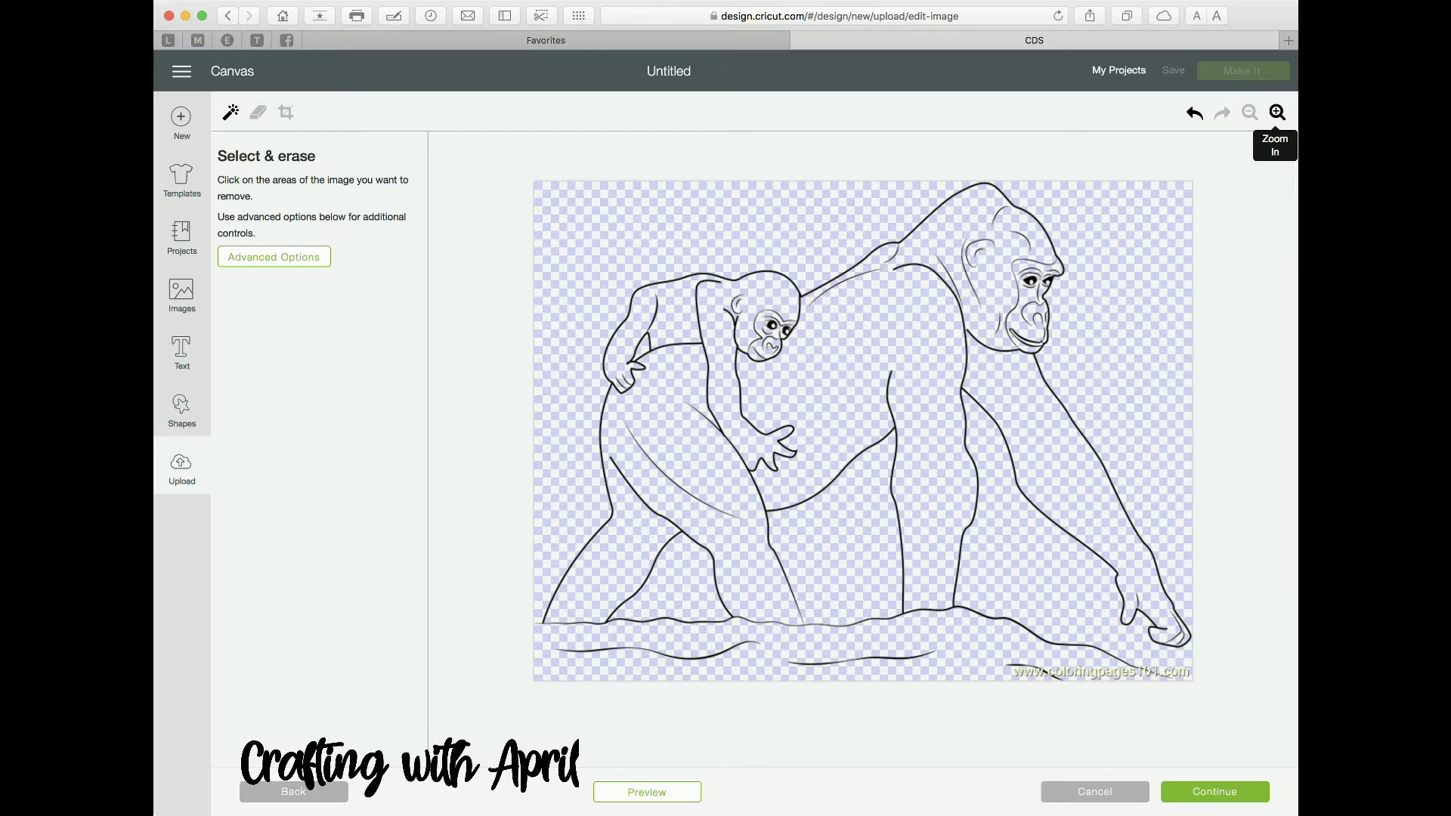
left_click(1278, 113)
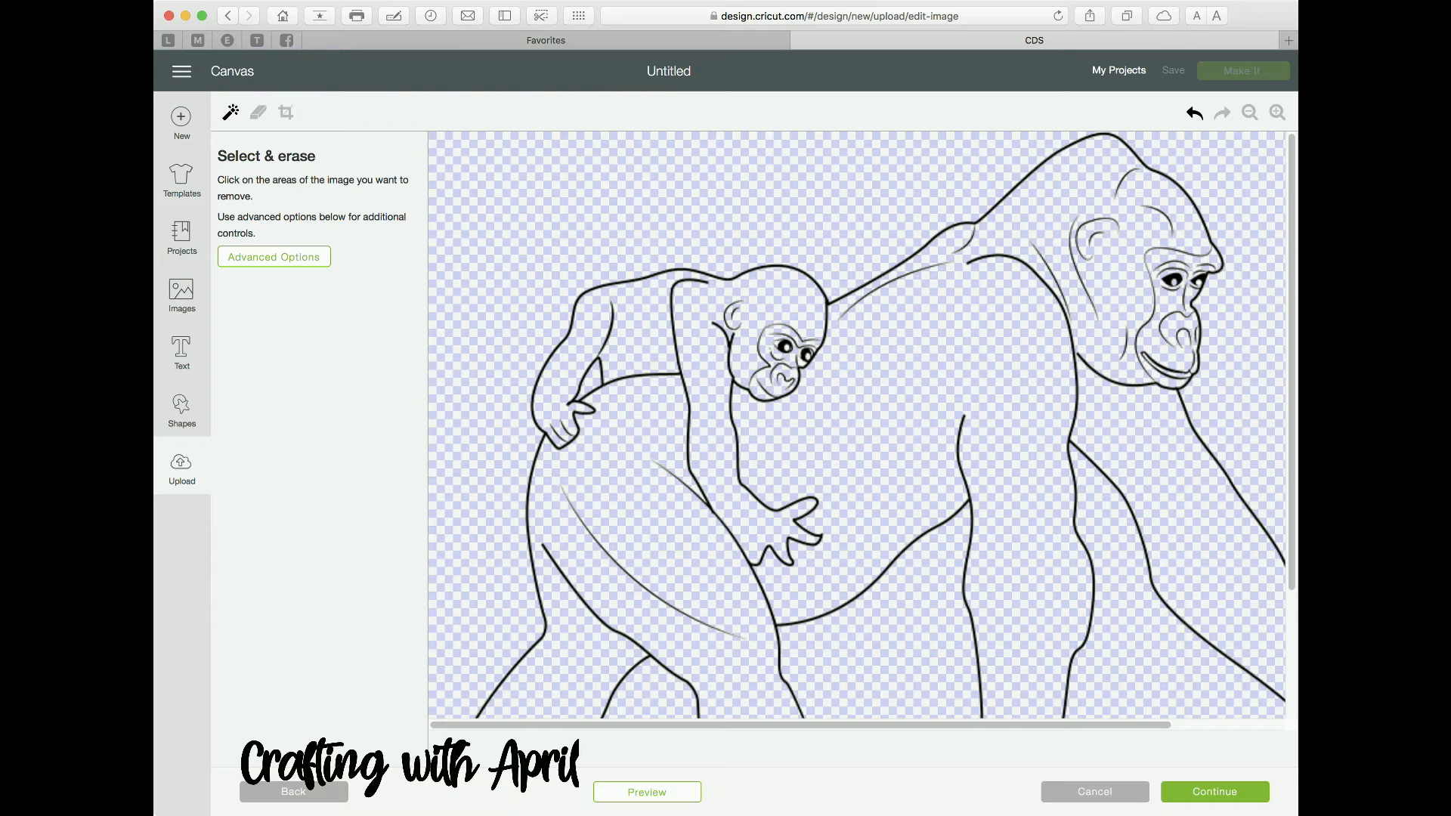
left_click(1250, 113)
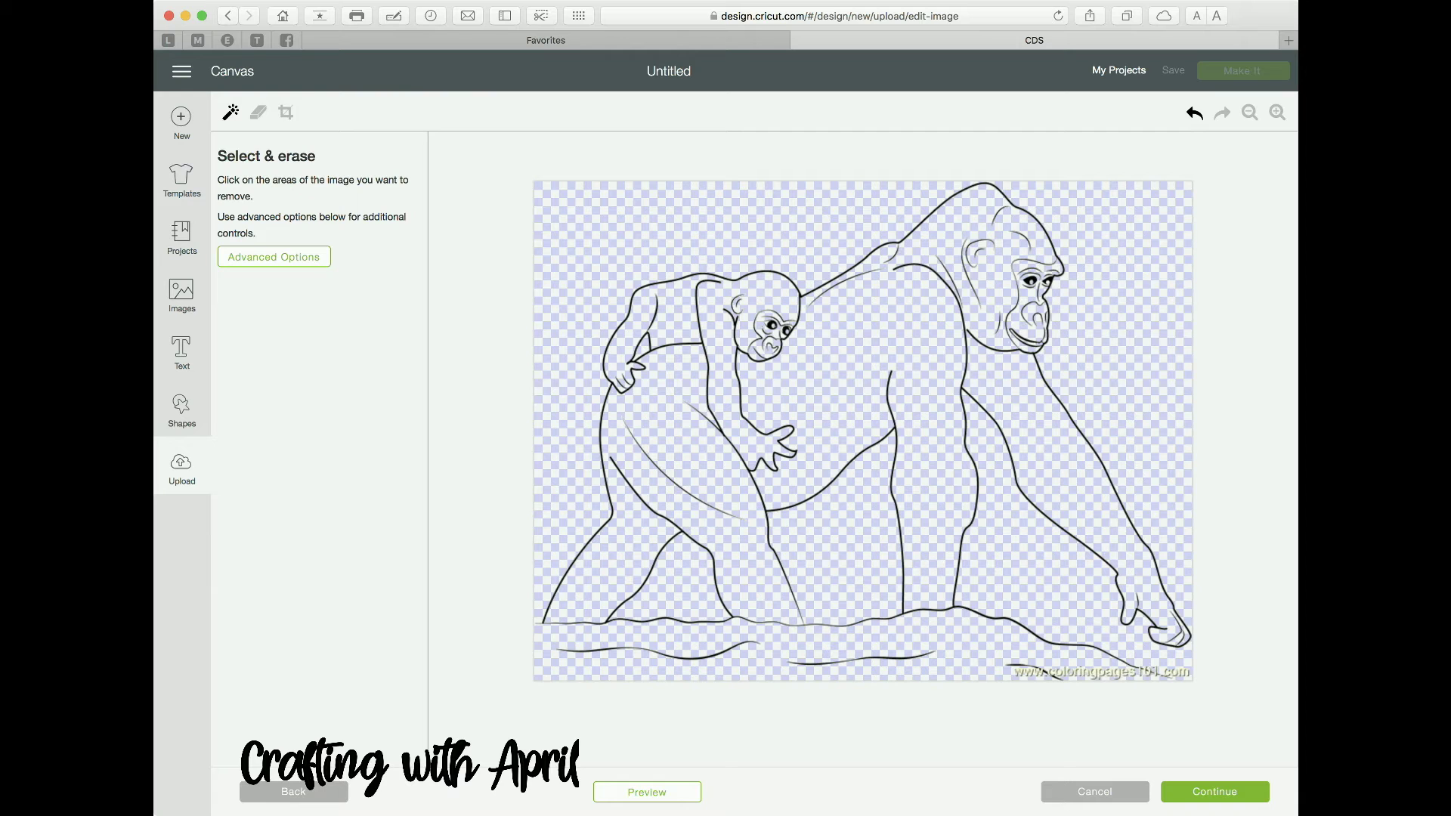
Step: Erase the ground lines and the website watermark below the gorillas, and continue to the save preview
left_click(258, 112)
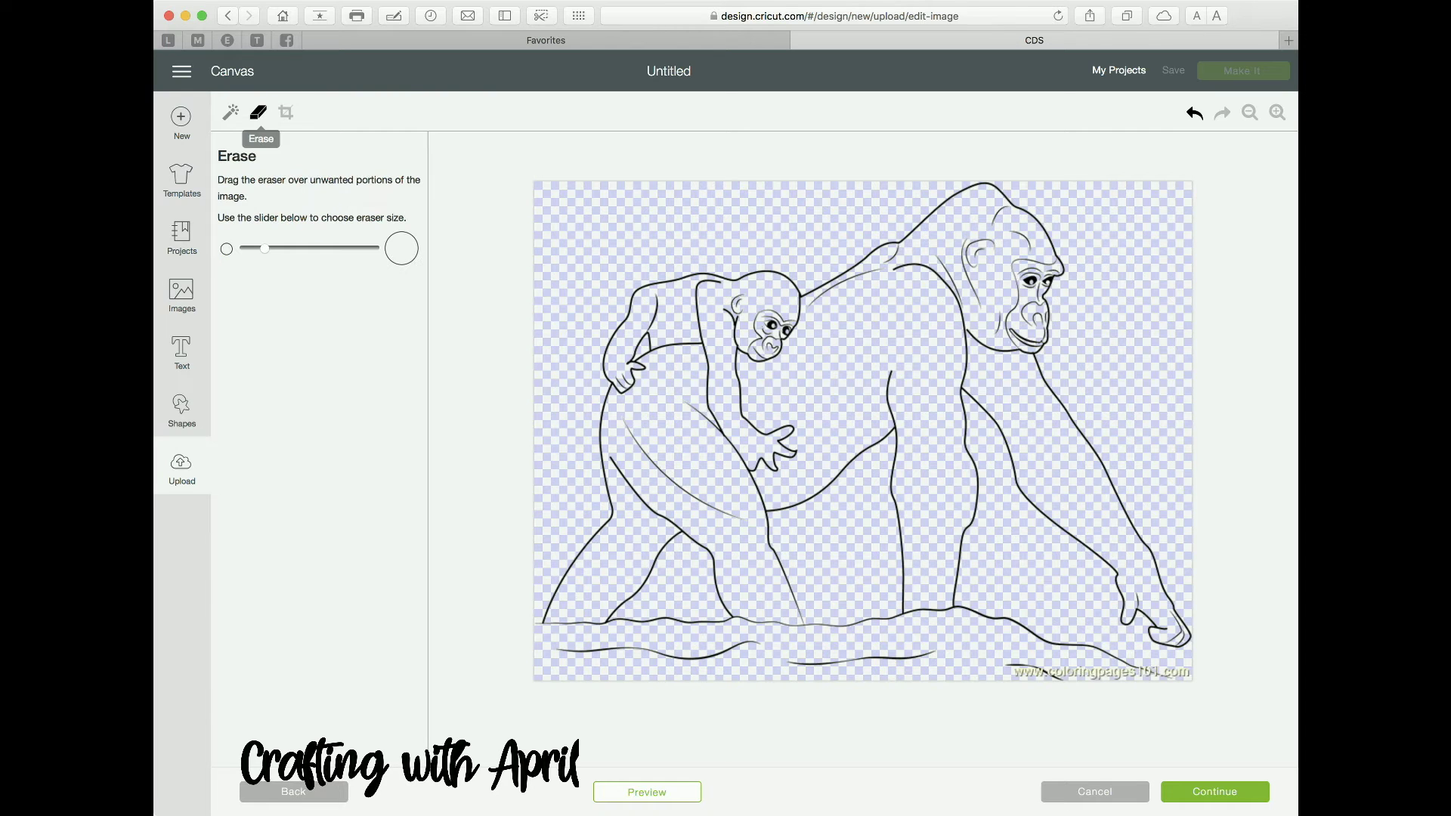
mouse_move(538, 626)
left_mouse_down()
mouse_move(611, 631)
mouse_move(576, 637)
mouse_move(576, 675)
left_mouse_up()
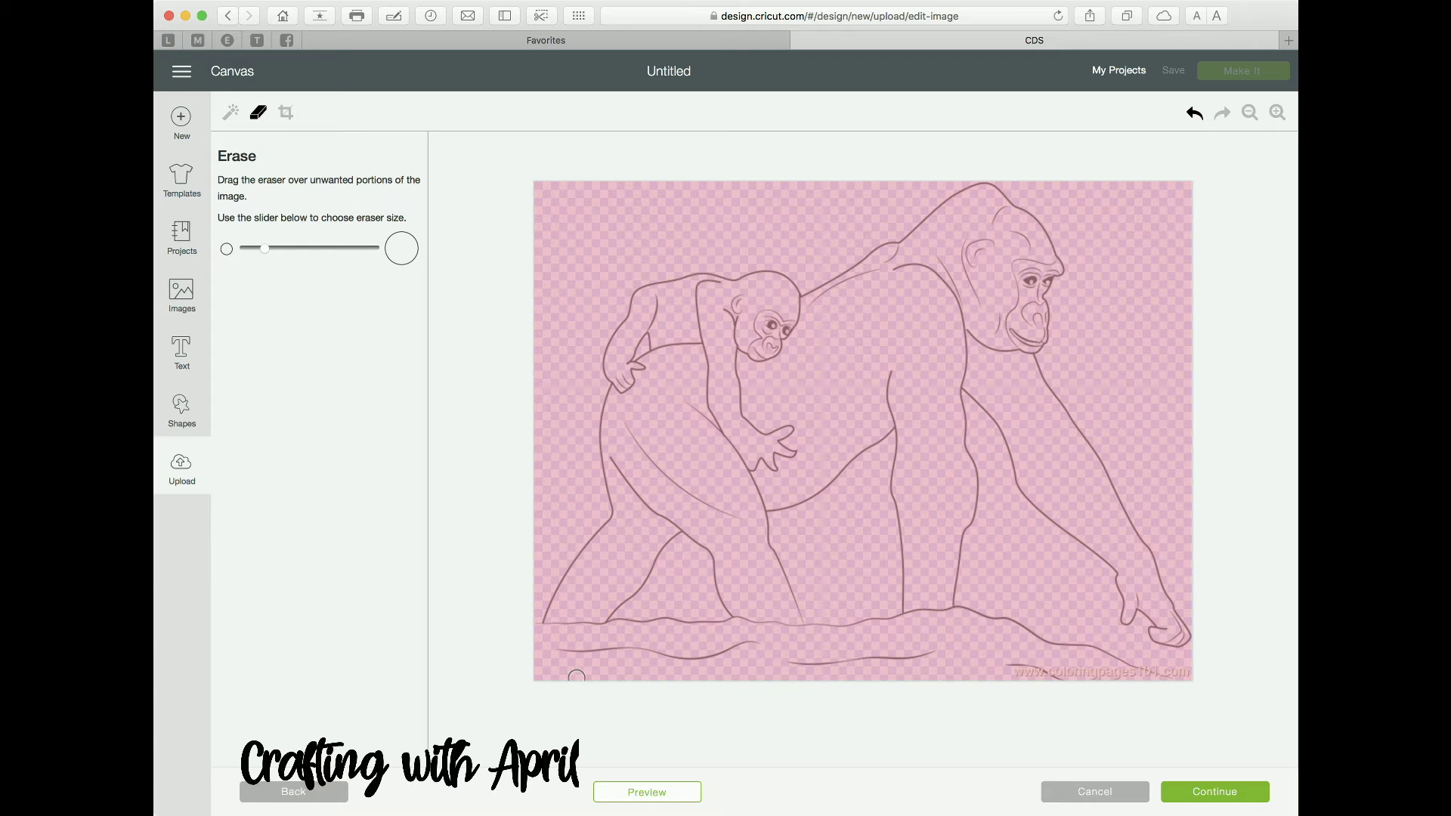
mouse_move(579, 650)
left_mouse_down()
mouse_move(1182, 673)
mouse_move(1097, 671)
mouse_move(1108, 659)
mouse_move(977, 613)
mouse_move(544, 621)
left_mouse_up()
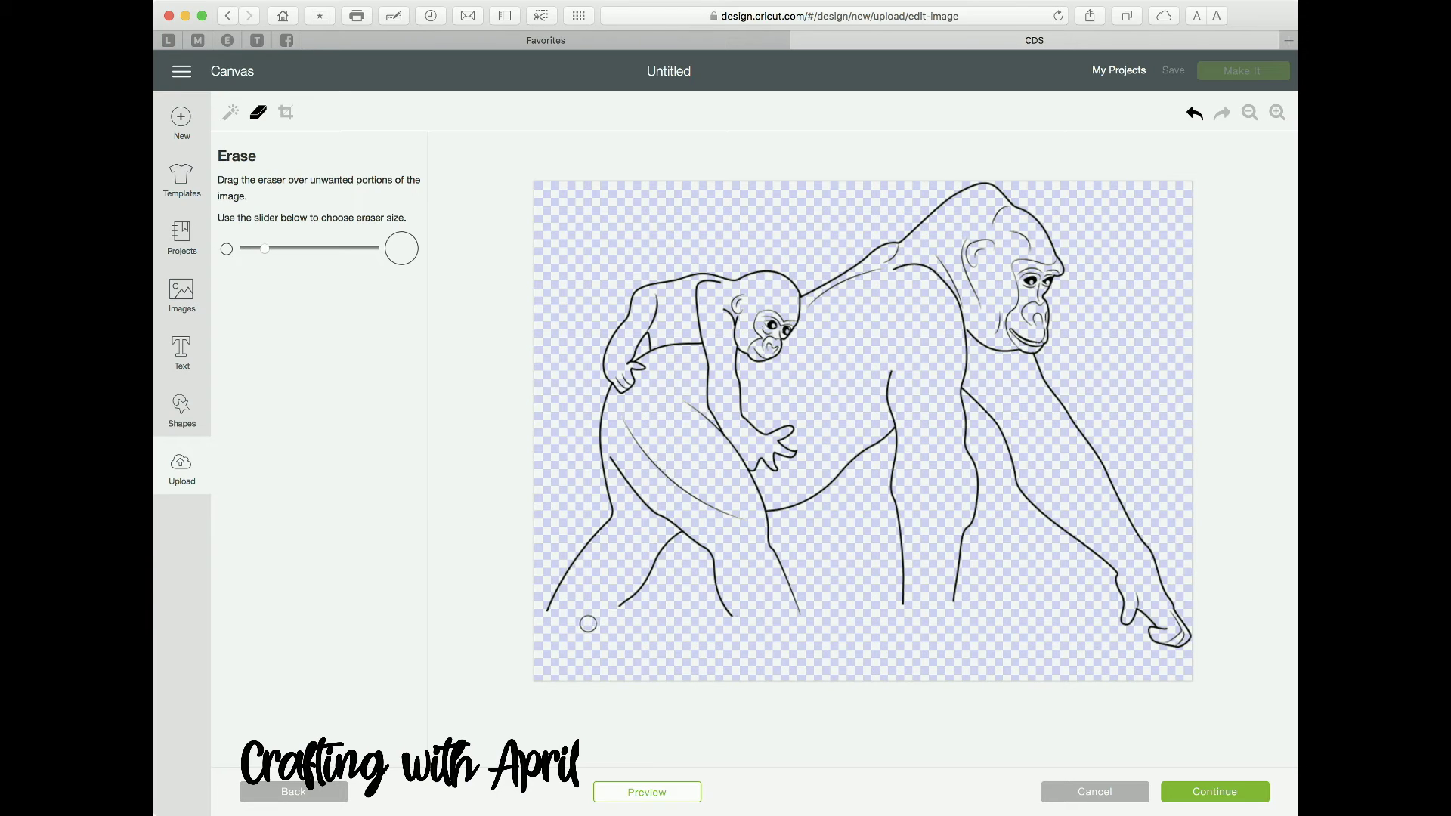
left_click_drag(594, 624, 598, 644)
left_click(1215, 791)
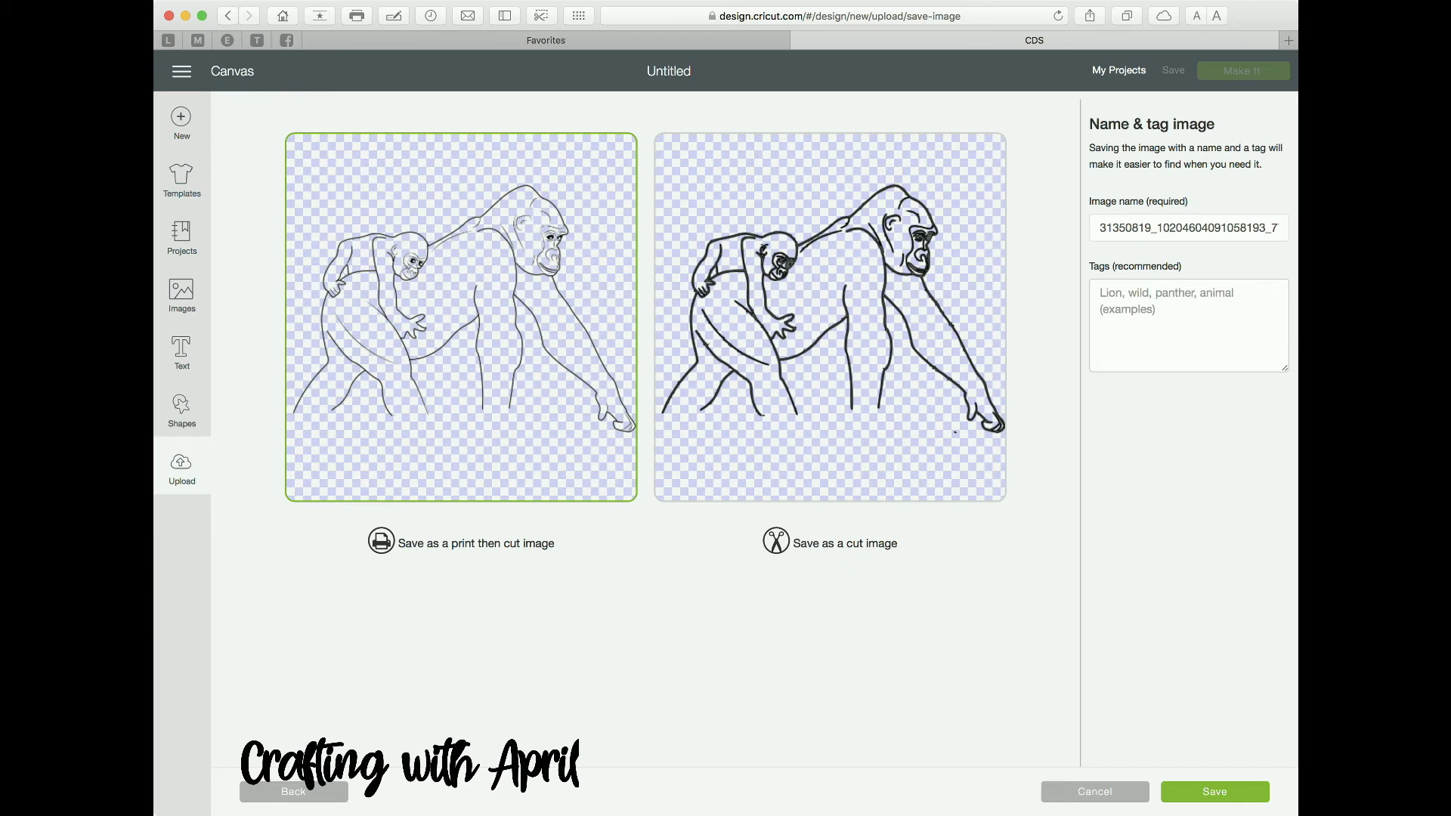
Step: Return to image editing, erase the stray specks left near the gorillas' feet and hand, and save the drawing as a print then cut image
key("super+bracketleft")
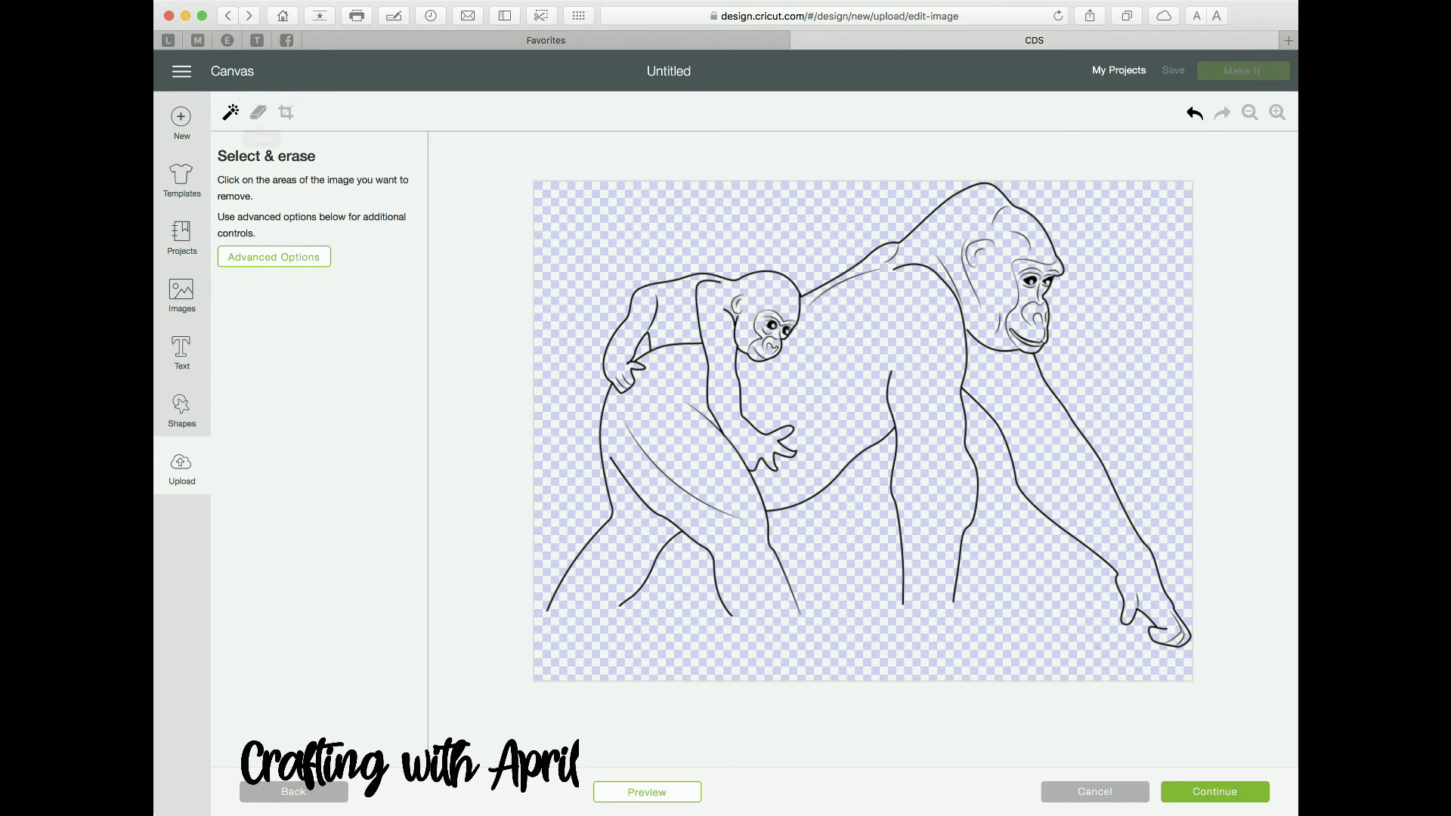
left_click(257, 112)
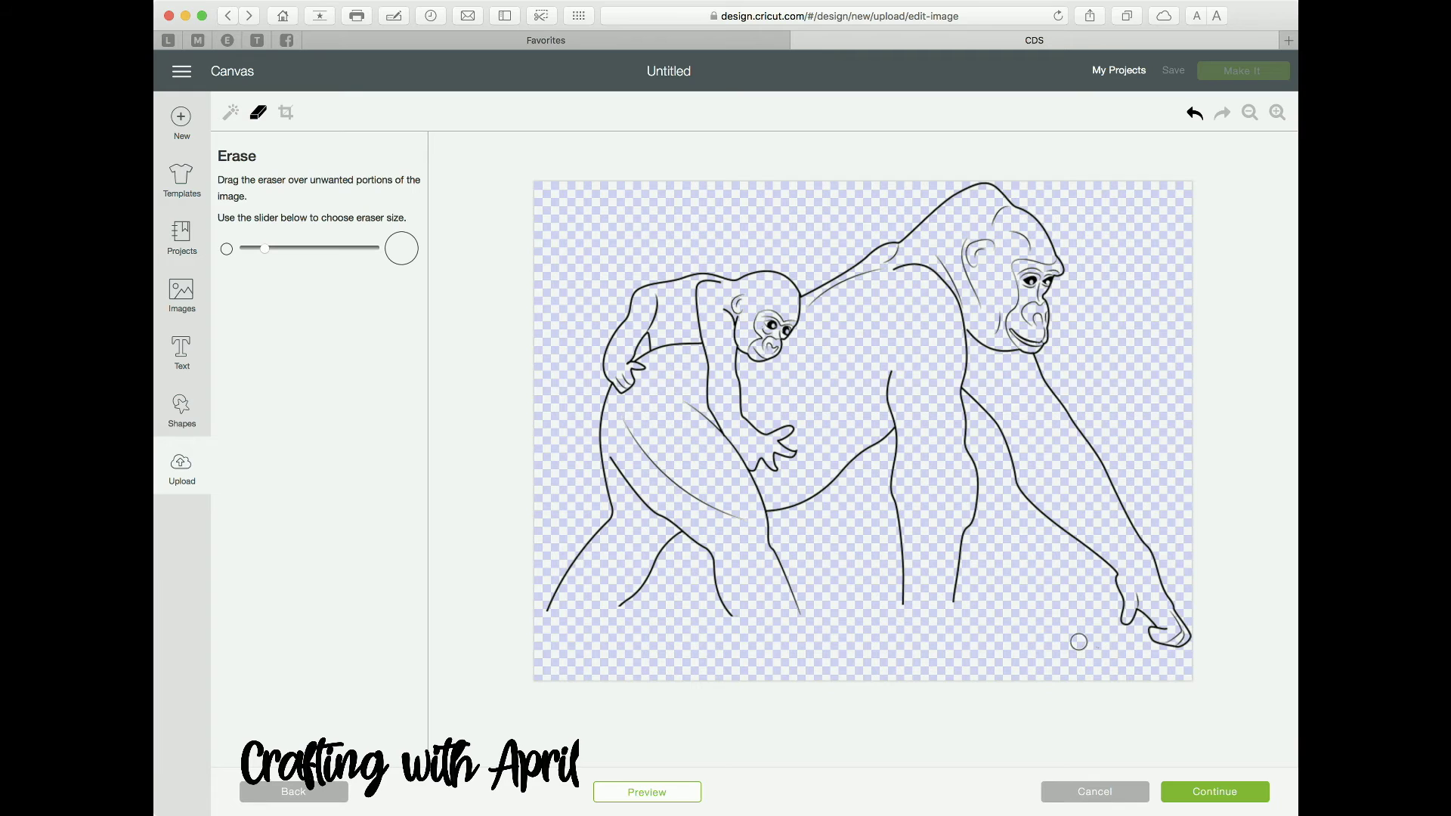
mouse_move(1078, 642)
left_mouse_down()
mouse_move(1093, 658)
mouse_move(1046, 613)
mouse_move(1083, 645)
left_mouse_up()
left_click(1215, 791)
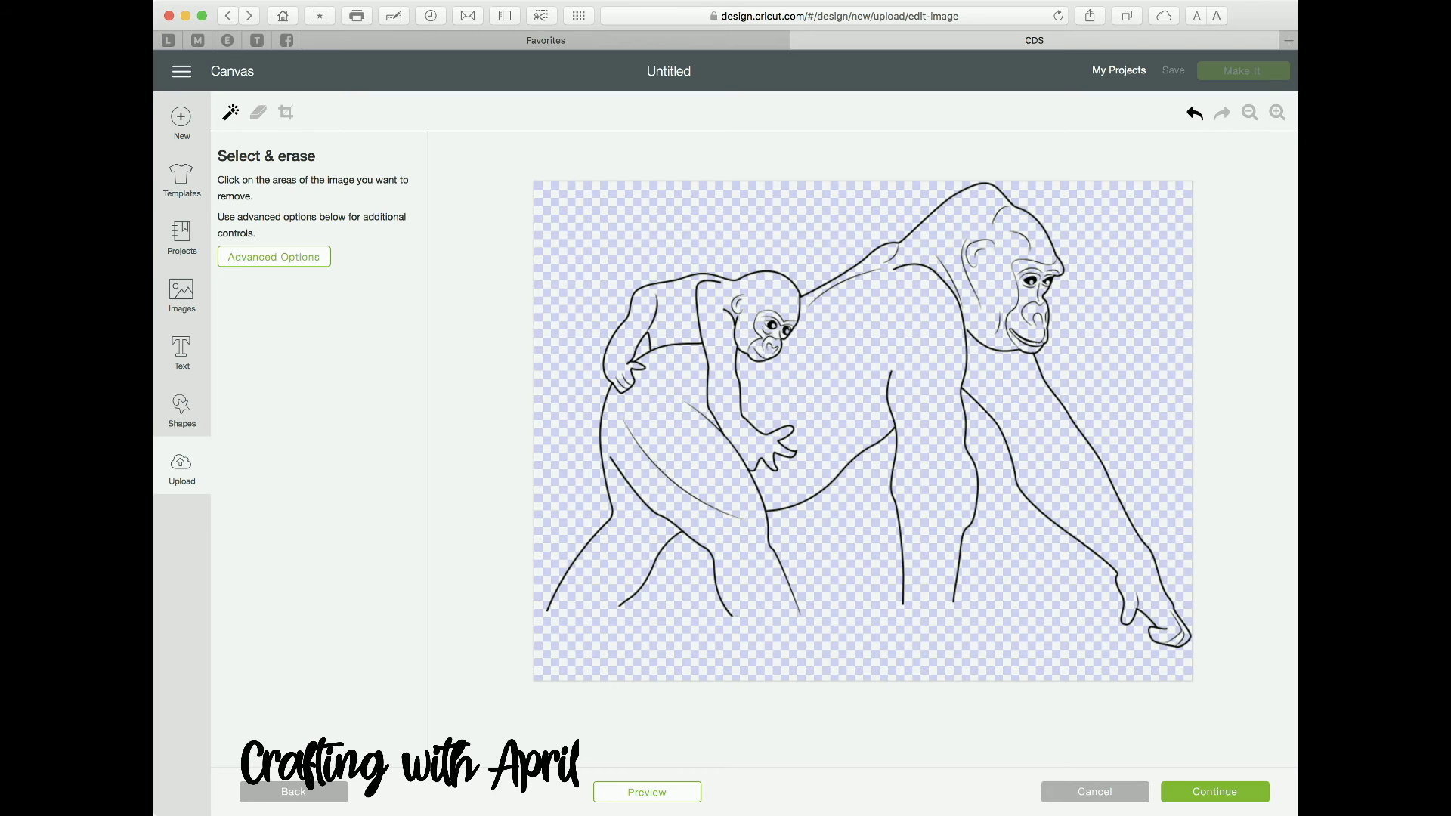
left_click(257, 112)
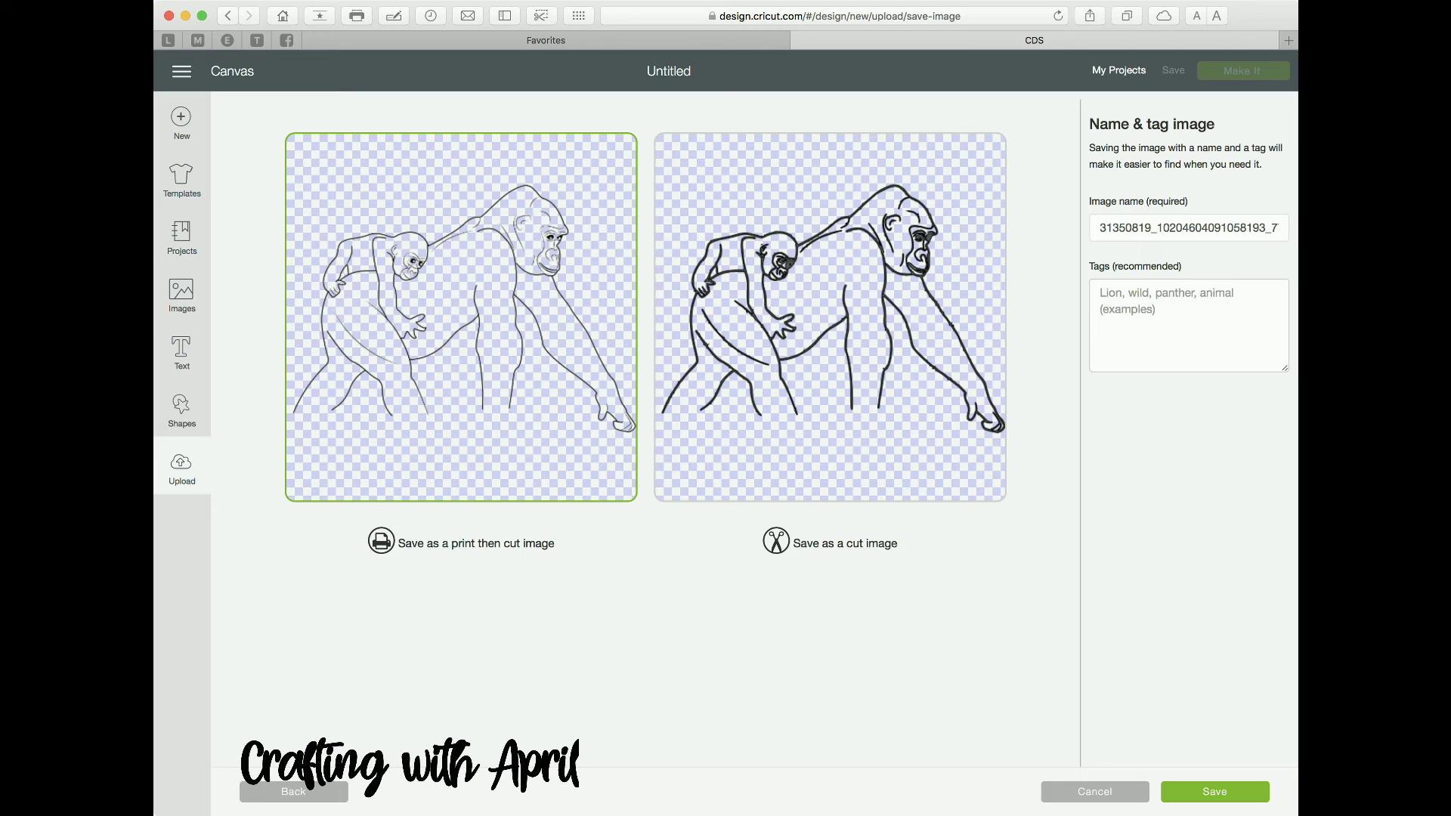
left_click(1215, 791)
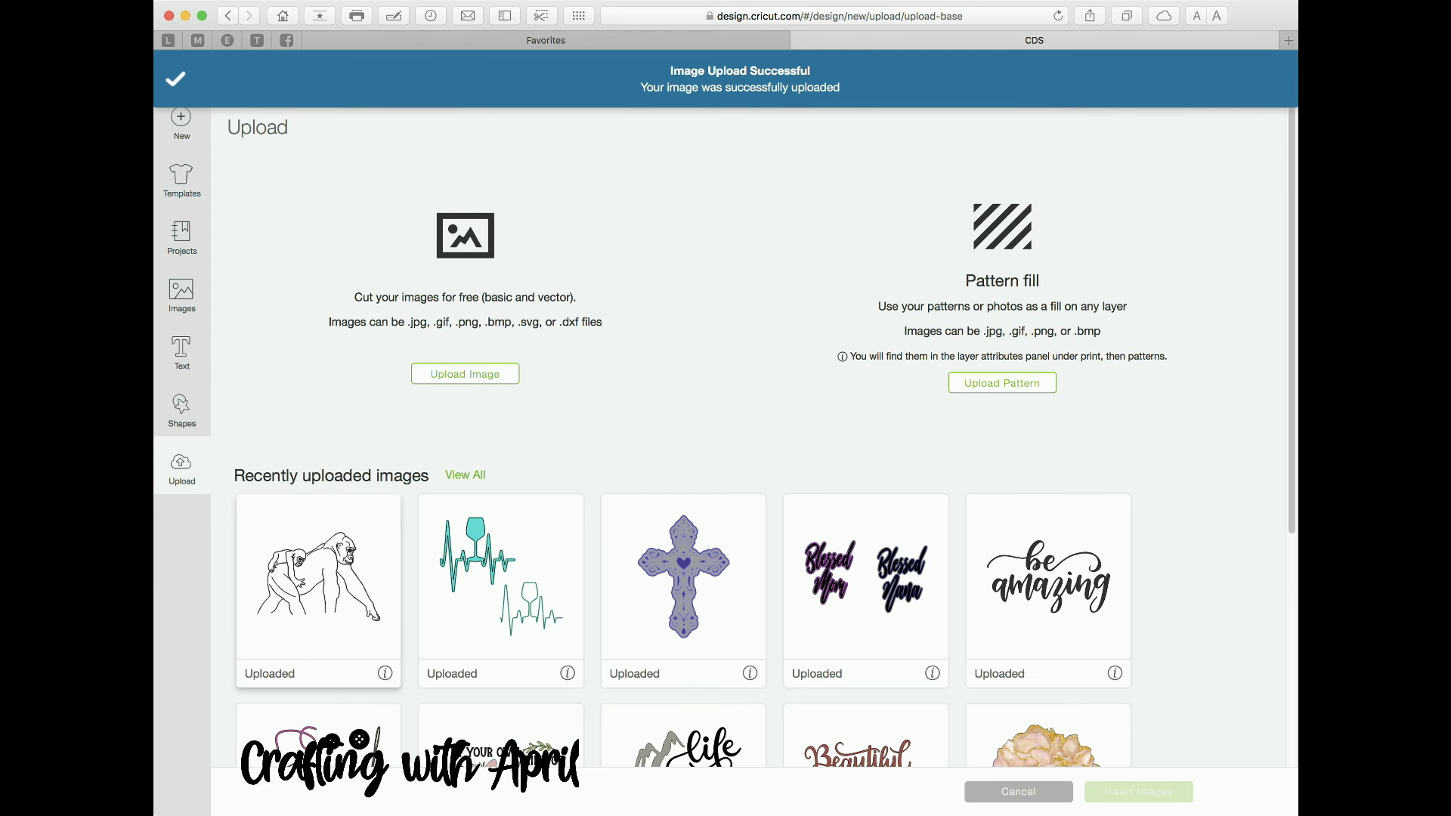
Step: Insert the uploaded gorilla image onto the canvas and enlarge it to about 8.54 by 6.18 inches
left_click(318, 591)
left_click(1138, 791)
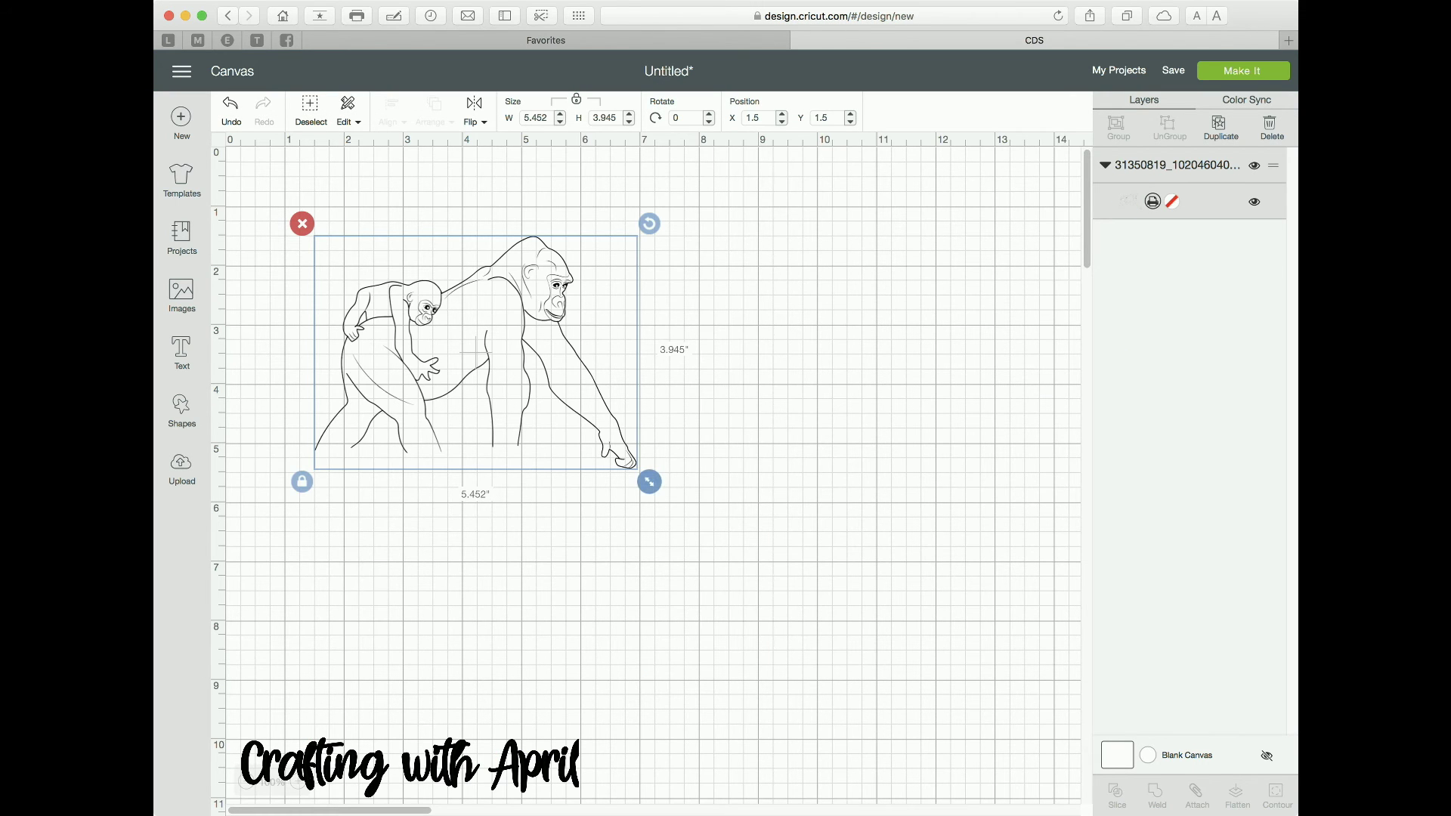
left_click_drag(650, 482, 832, 614)
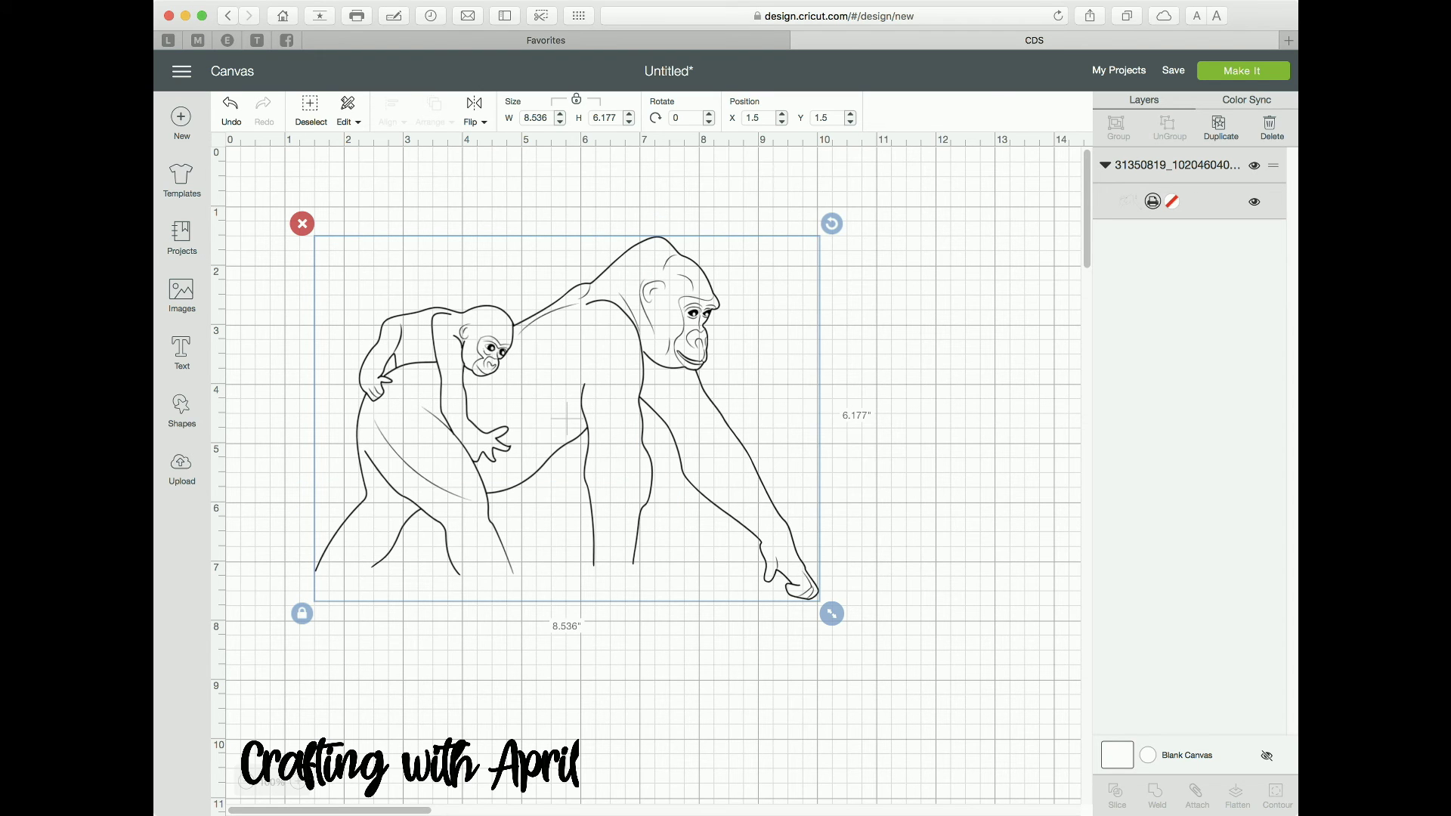
Step: Change the gorilla layer's line type to Write with the Black 0.3 Tip pen
left_click(1153, 201)
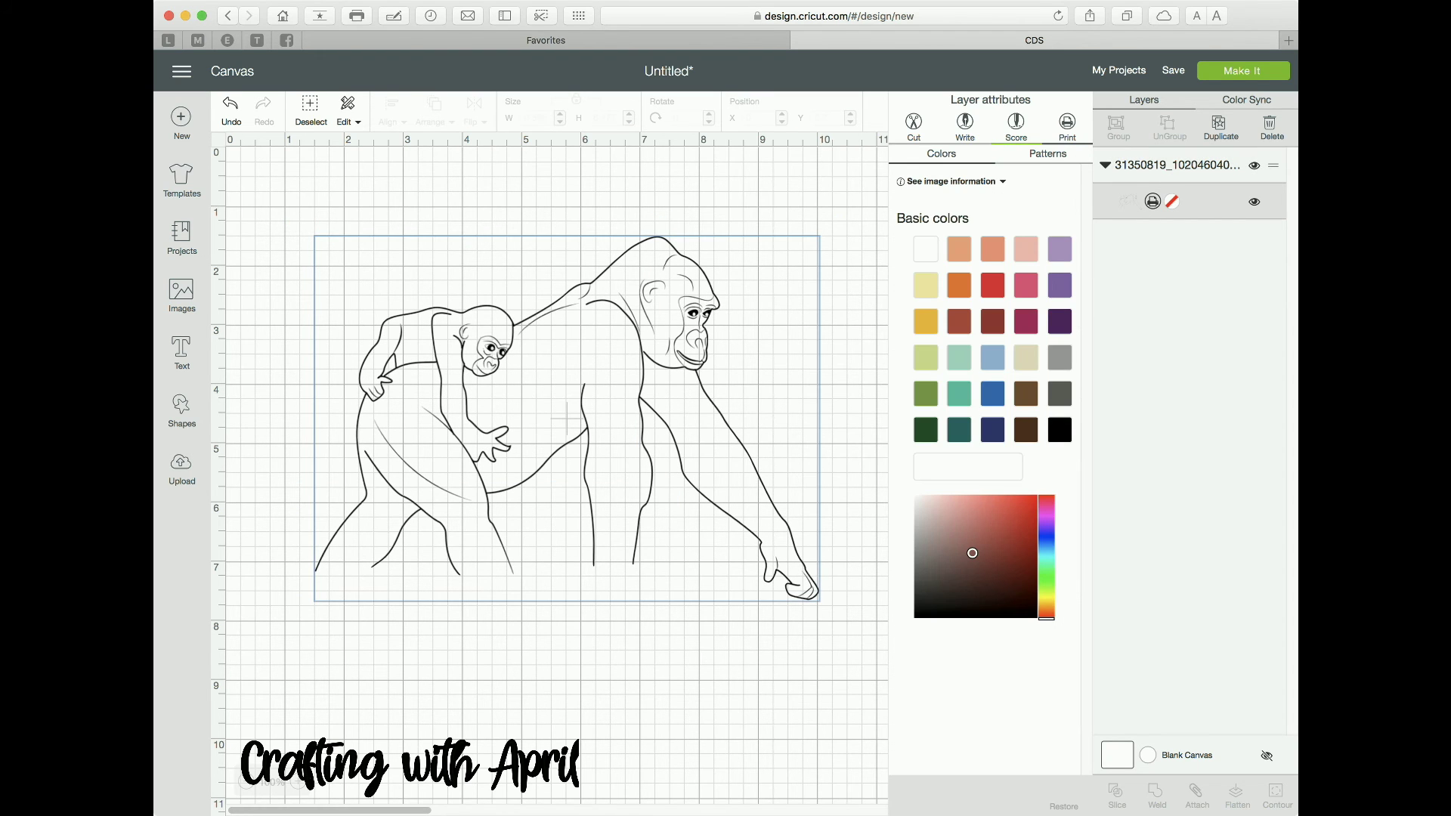
left_click(965, 127)
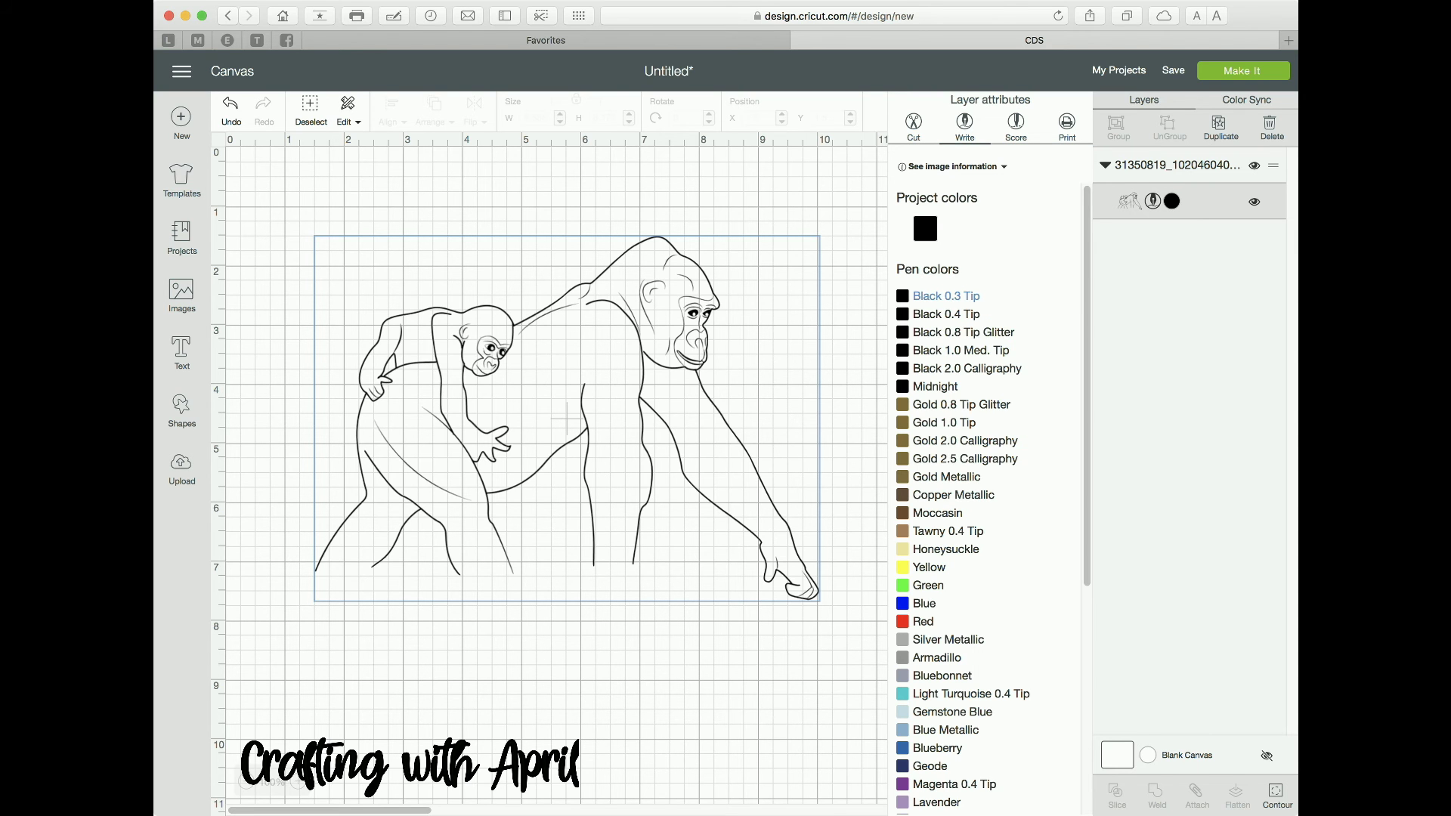
key("Escape")
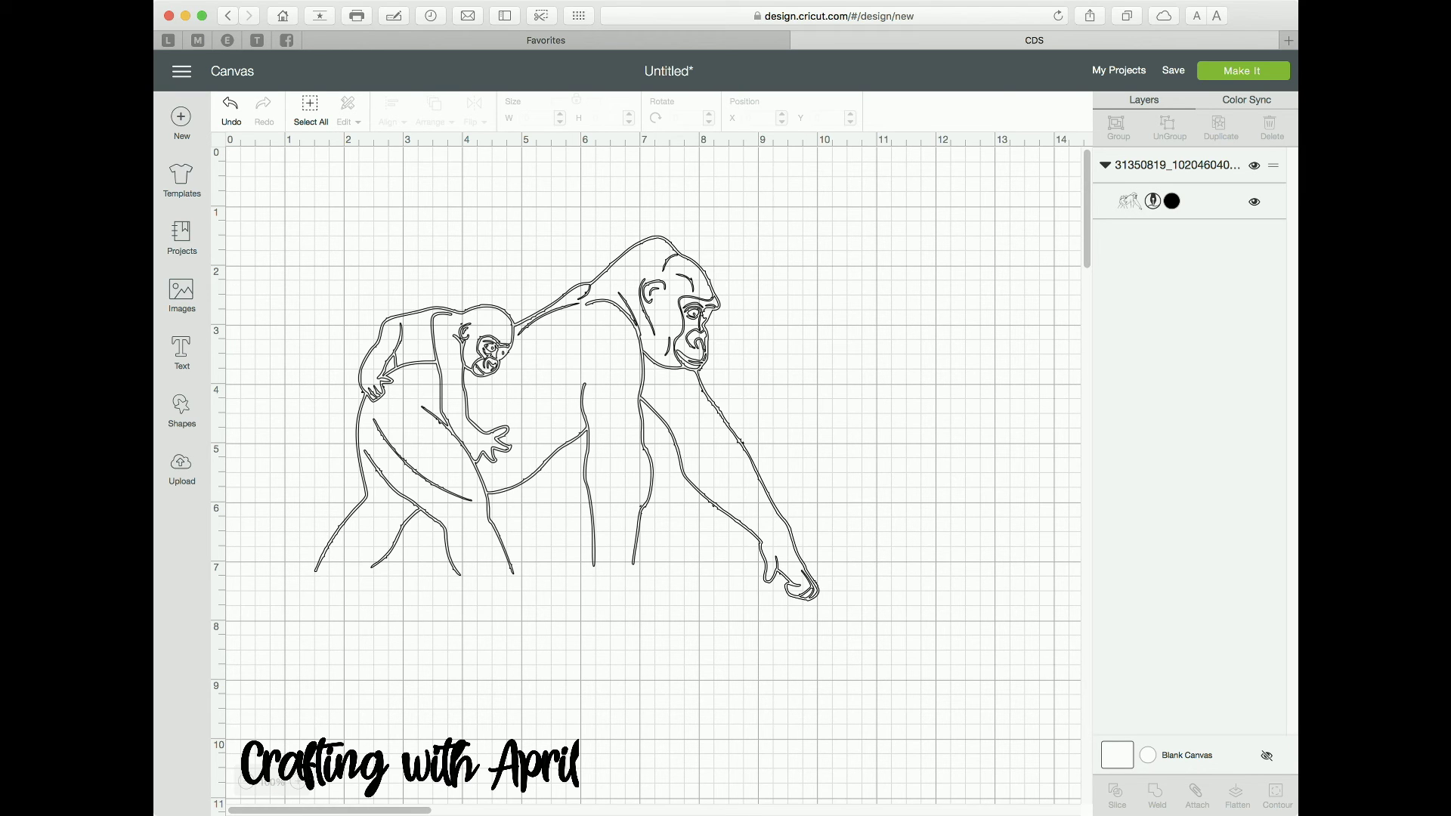
Step: Change the gorilla layer's line type back to Print and reselect the image on the canvas
left_click(566, 418)
left_click(1066, 127)
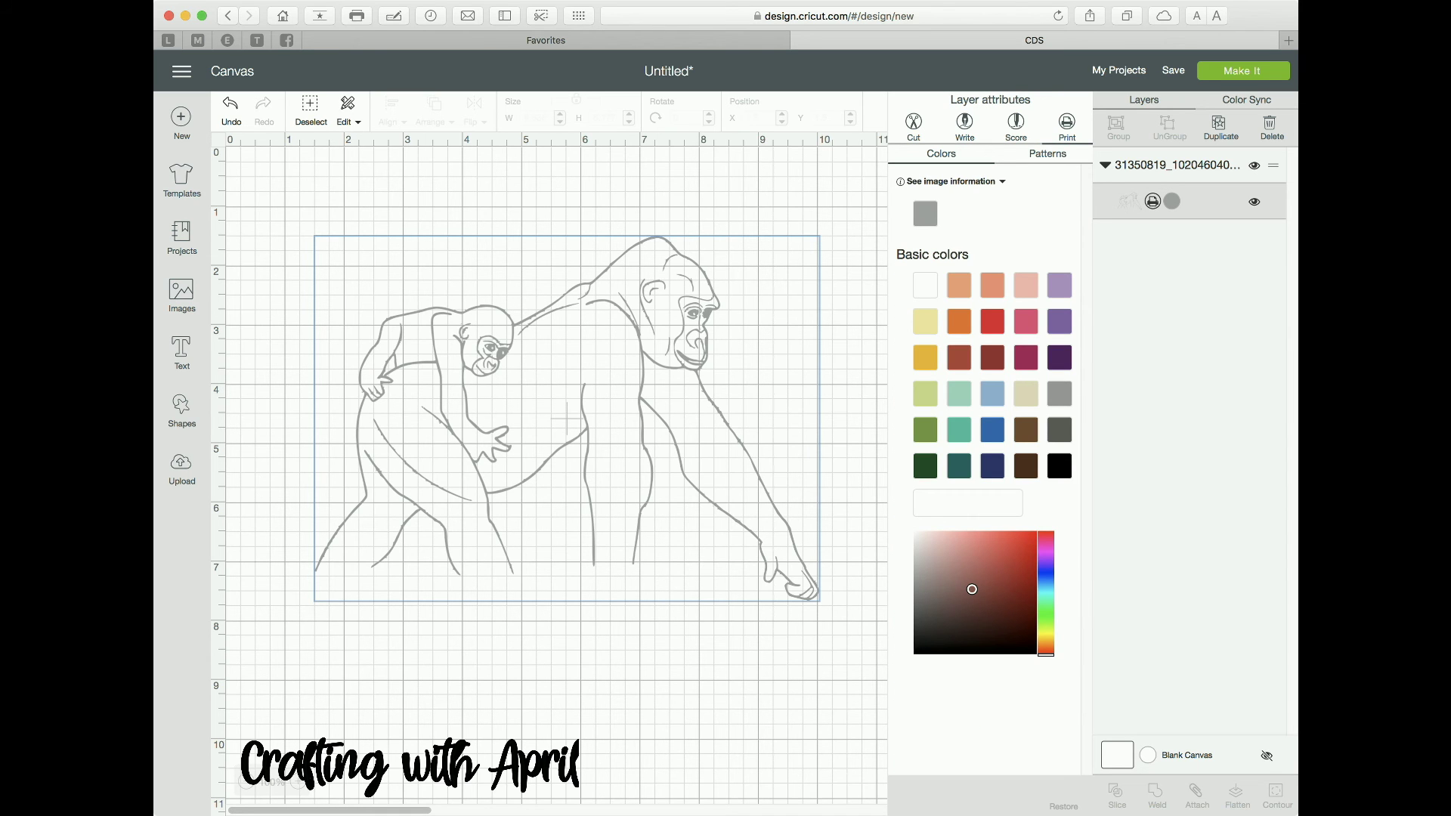
key("Escape")
left_click(566, 418)
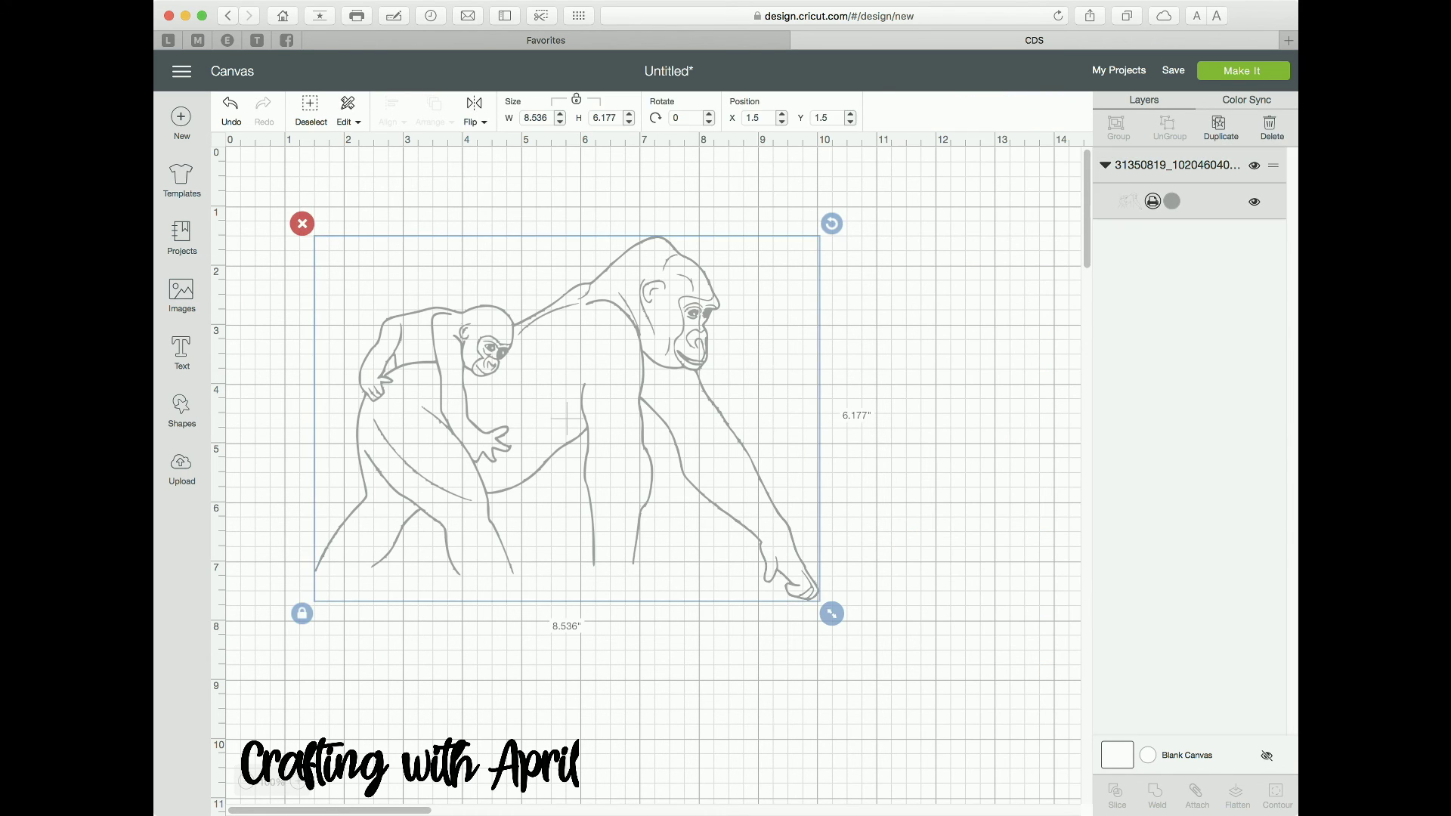
Step: Insert a fresh copy of the uploaded gorilla image and move it away from the gray one
left_click(182, 469)
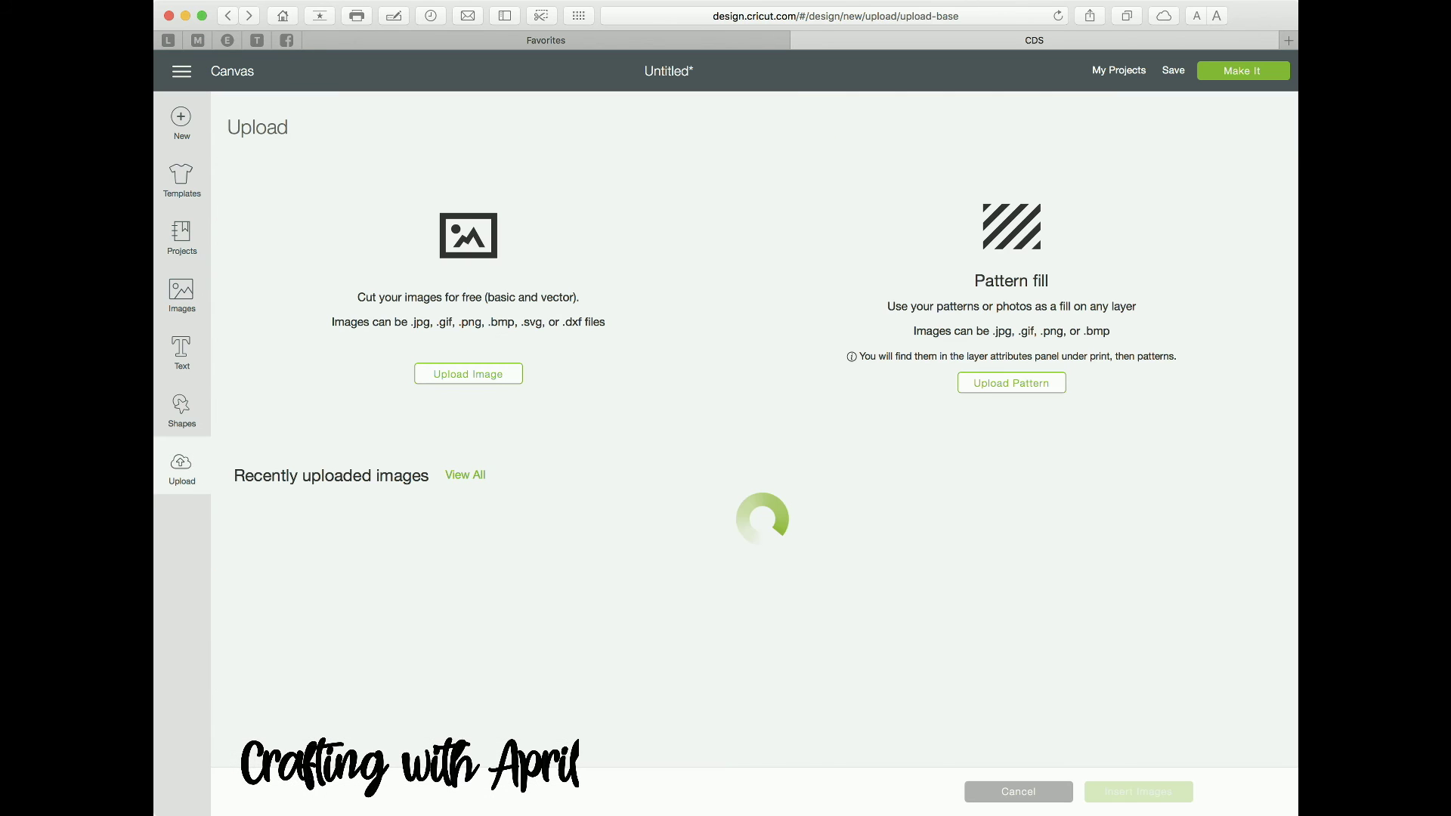
left_click(319, 577)
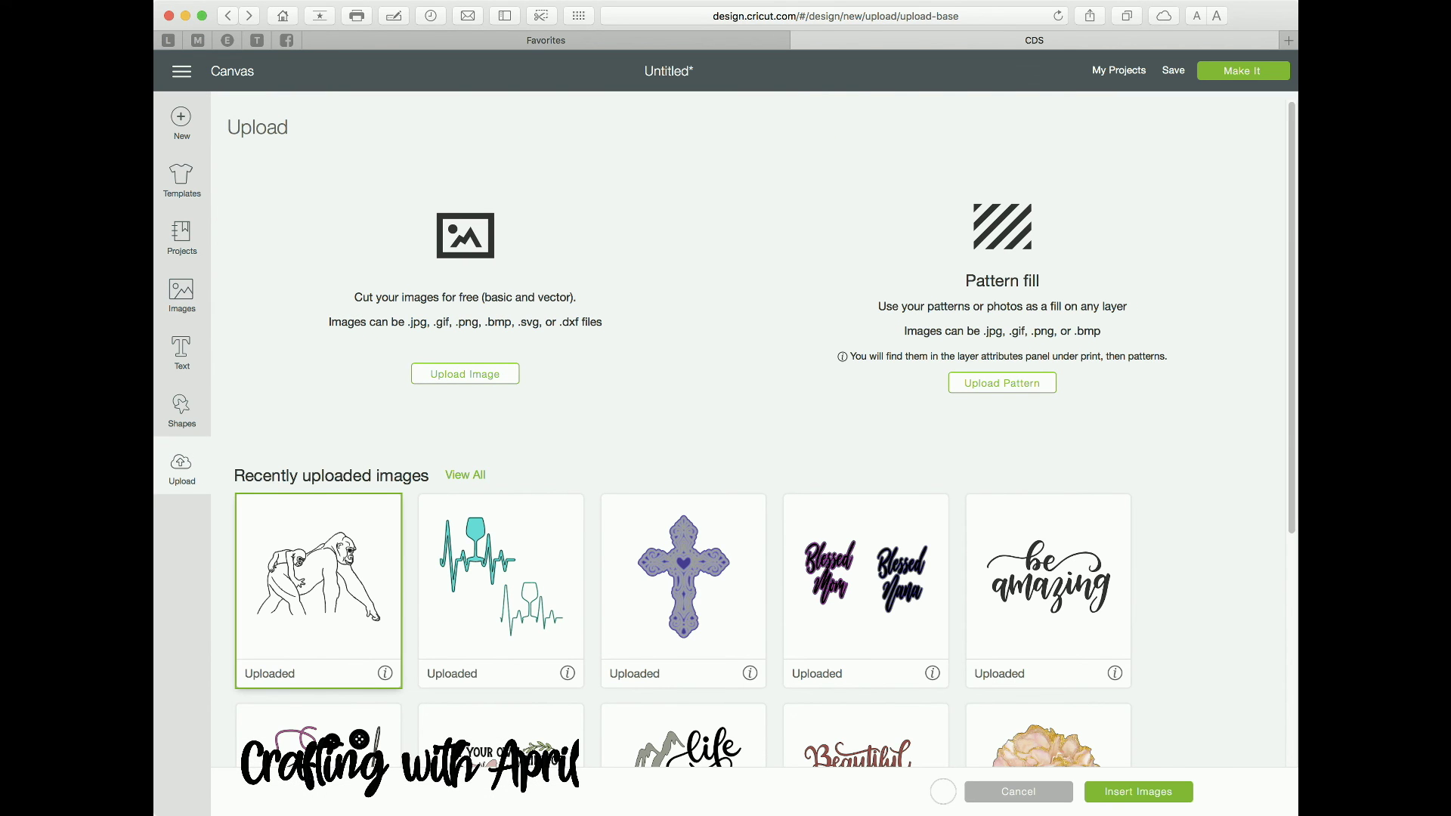
left_click(1138, 791)
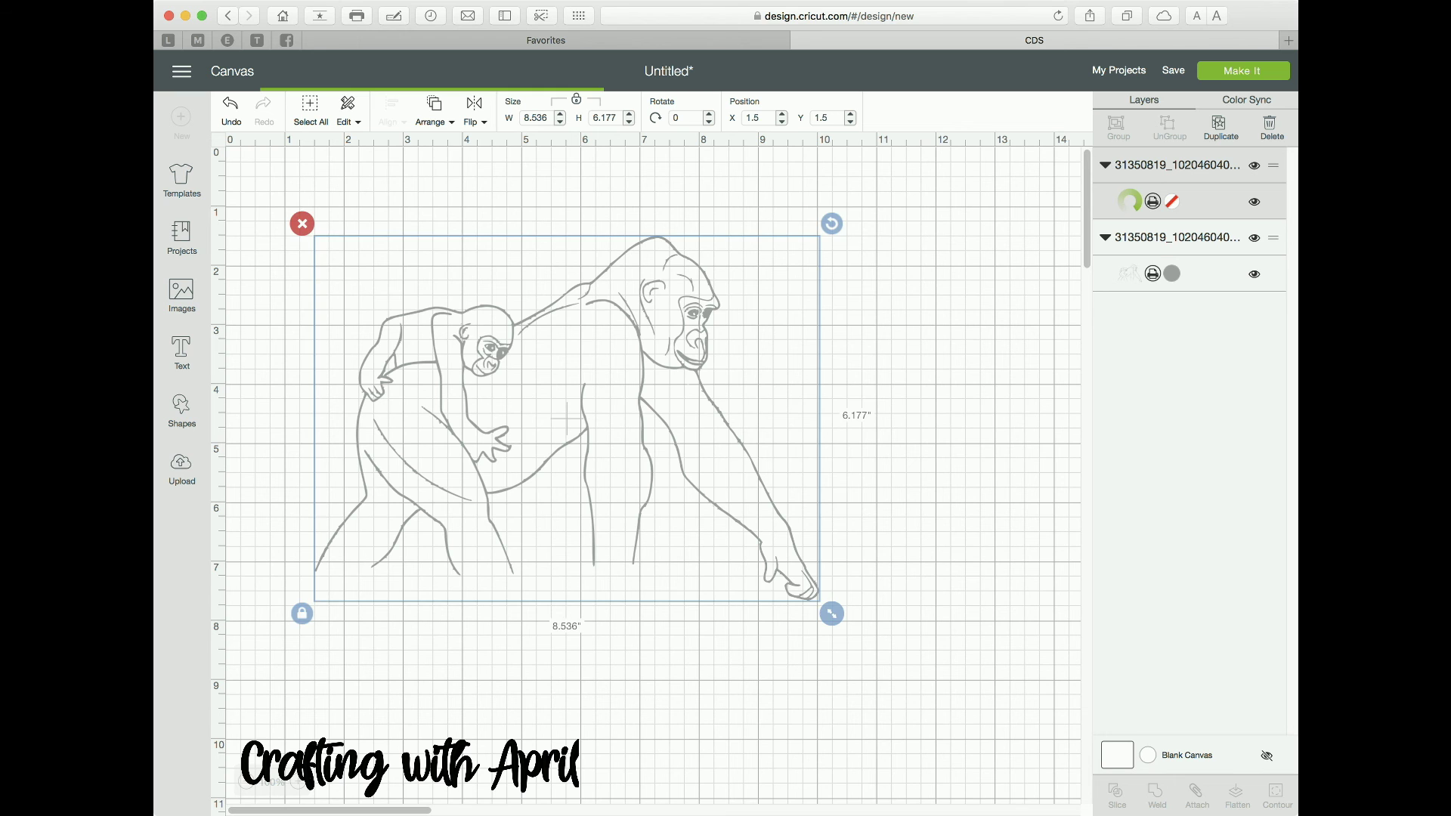
left_click_drag(505, 382, 558, 327)
Step: Delete the gray gorilla copy and enlarge the new one to about 10.48 by 7.58 inches
left_click(566, 419)
left_click(302, 223)
left_click_drag(732, 456, 1030, 672)
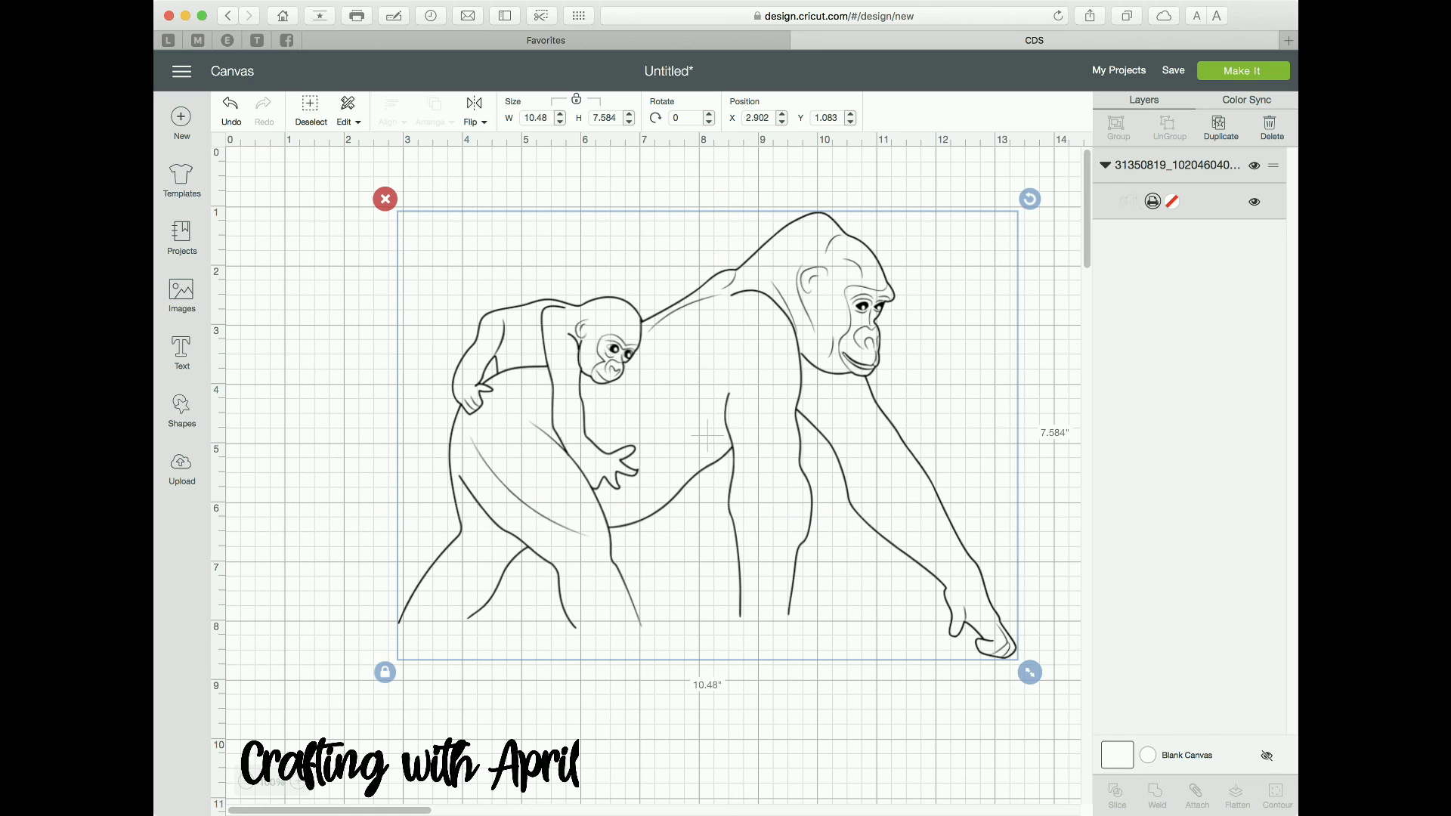